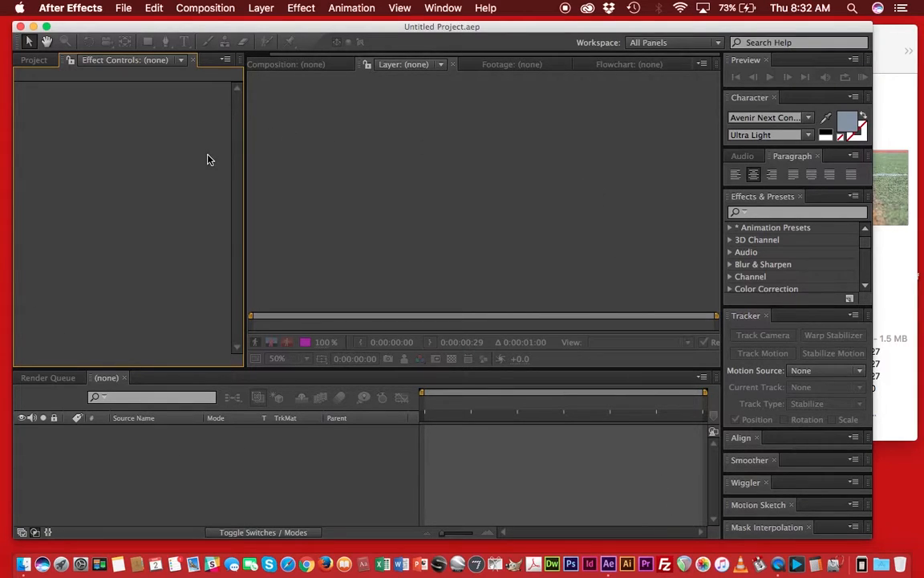
# Step: Import runner.mov into the project and create a composition from it
pyautogui.click(902, 108)
pyautogui.moveTo(666, 142); pyautogui.dragTo(131, 126)
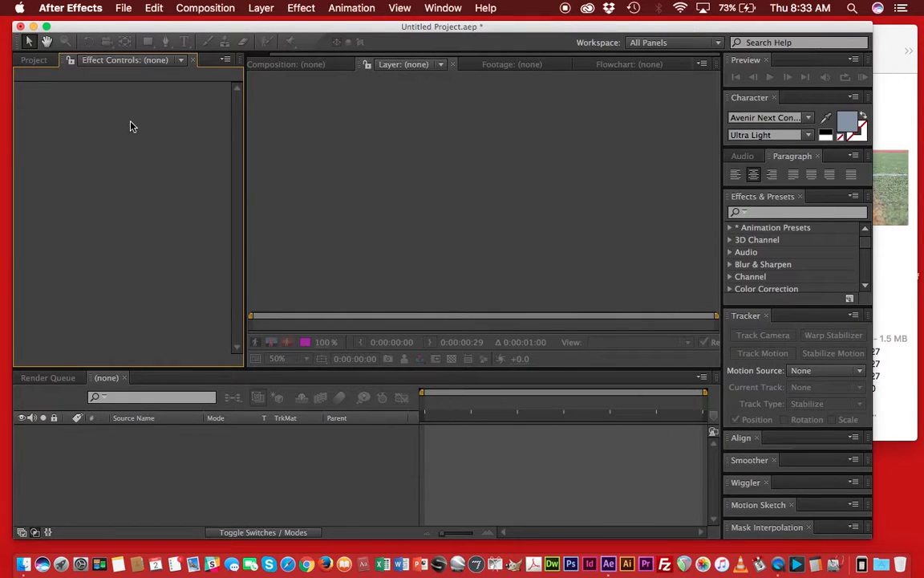
pyautogui.click(33, 60)
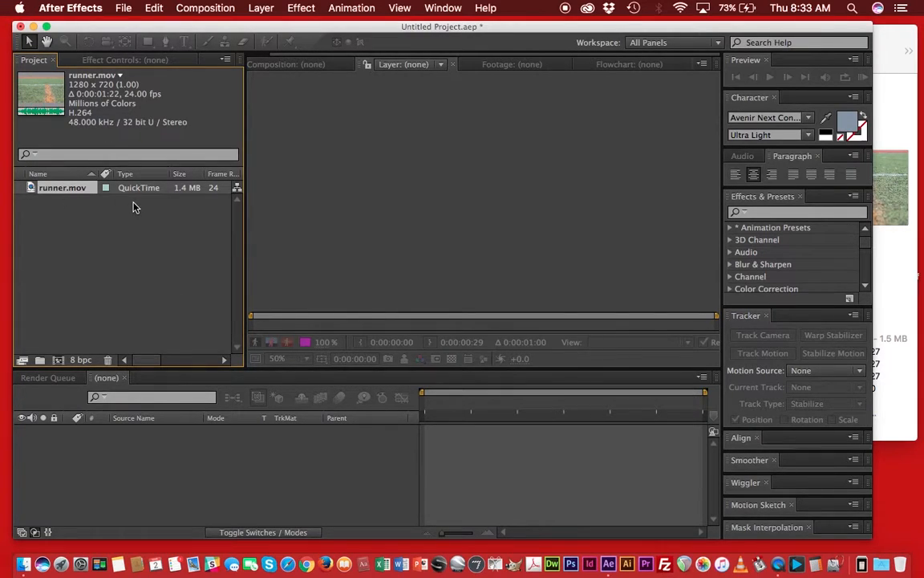
pyautogui.moveTo(147, 192); pyautogui.dragTo(300, 479)
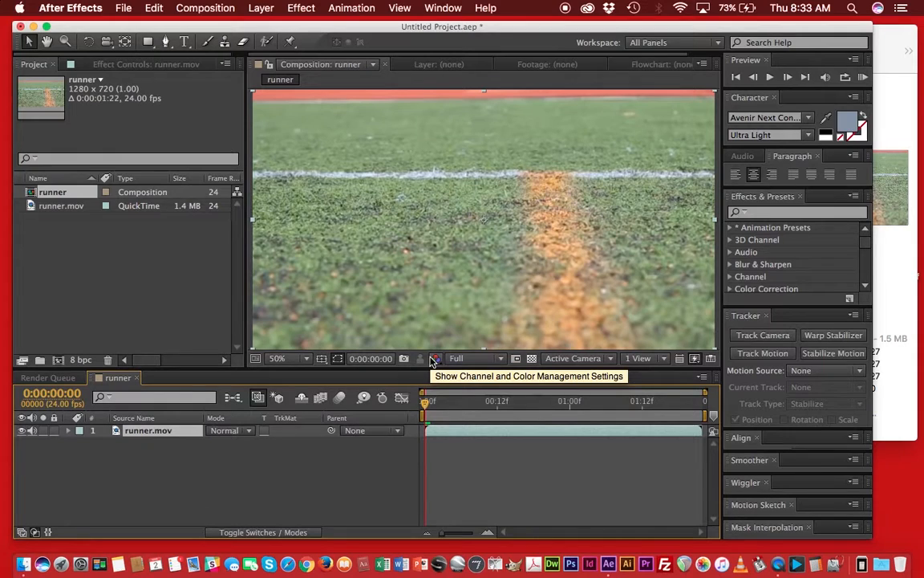
# Step: Preview the clip and set the work area start to frame 3, where the shoe first enters the shot
pyautogui.press('space')
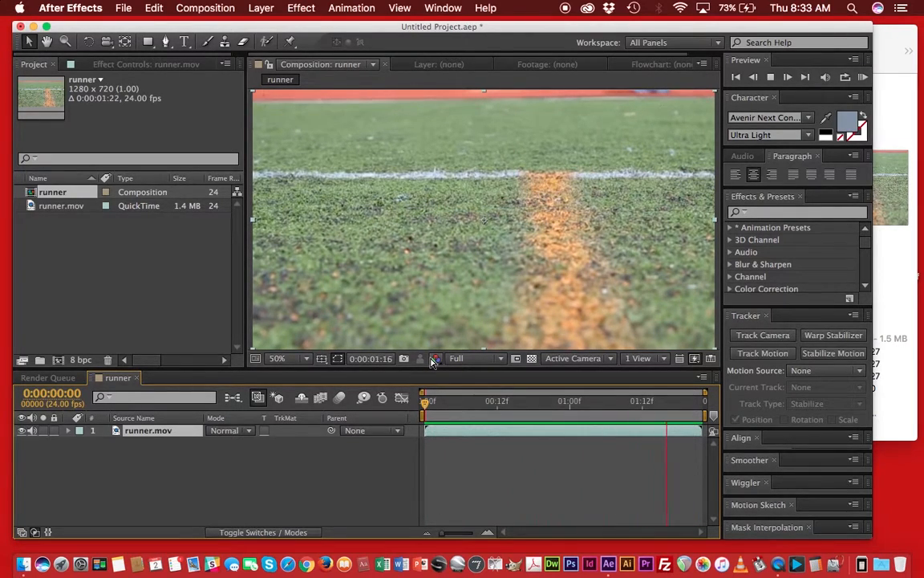
pyautogui.press('space')
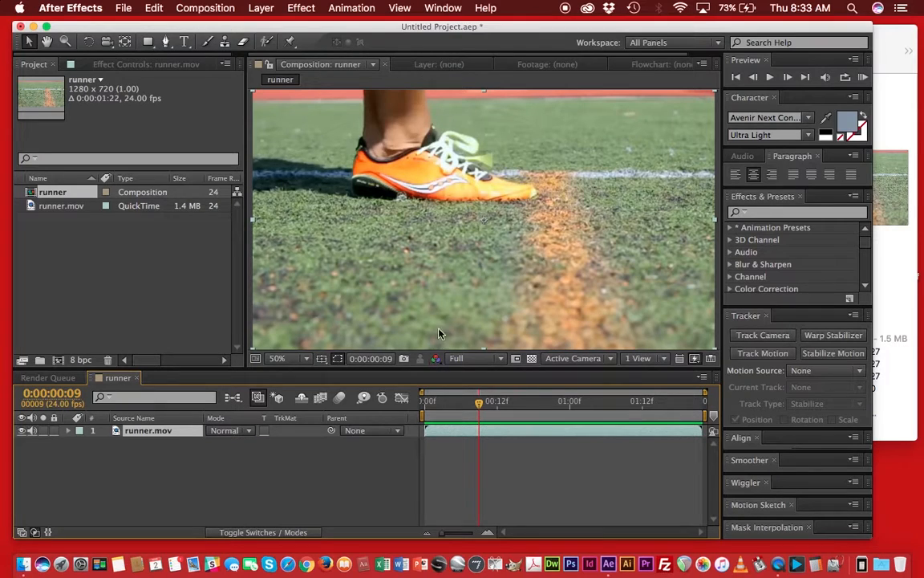
pyautogui.moveTo(481, 407); pyautogui.dragTo(435, 401)
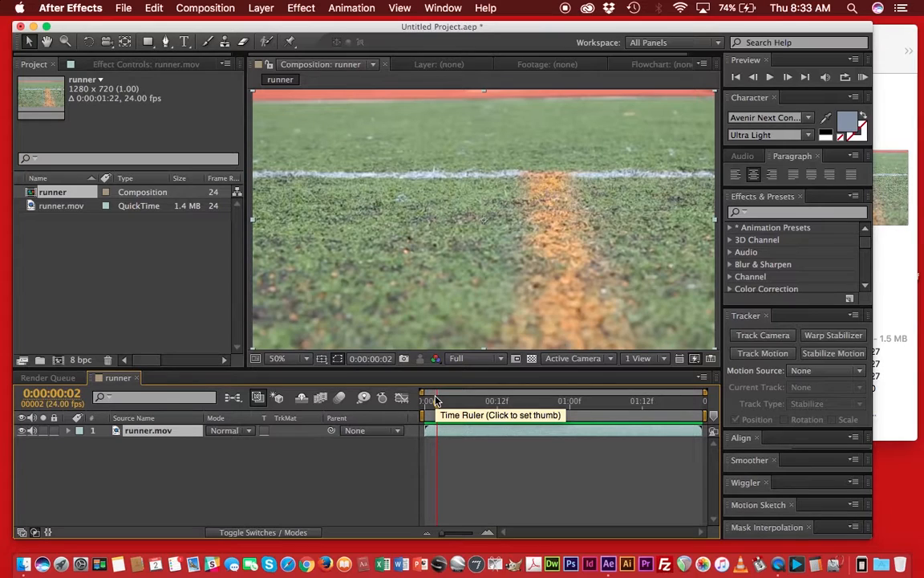
pyautogui.moveTo(436, 401); pyautogui.dragTo(440, 402)
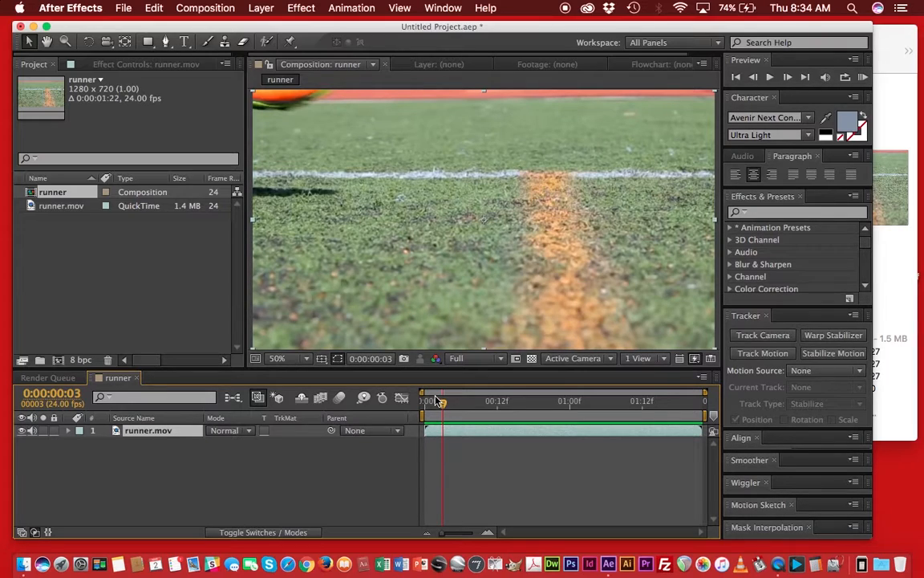
pyautogui.moveTo(439, 401); pyautogui.dragTo(436, 401)
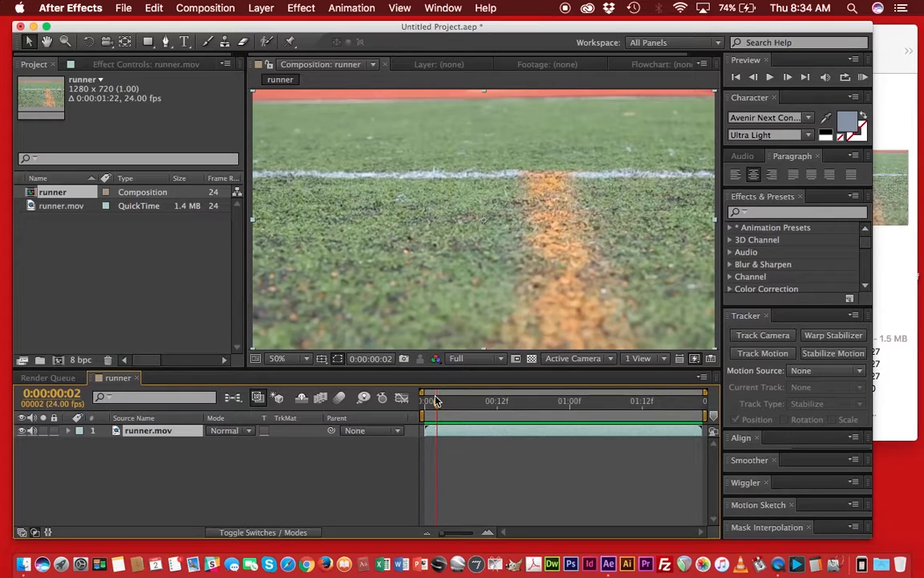
pyautogui.moveTo(436, 401); pyautogui.dragTo(440, 401)
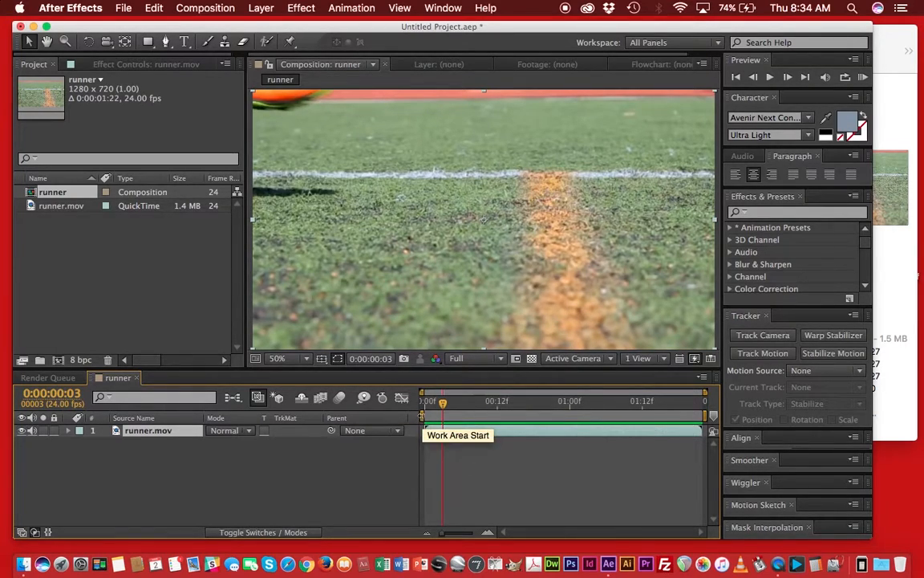
pyautogui.moveTo(422, 415); pyautogui.dragTo(441, 416)
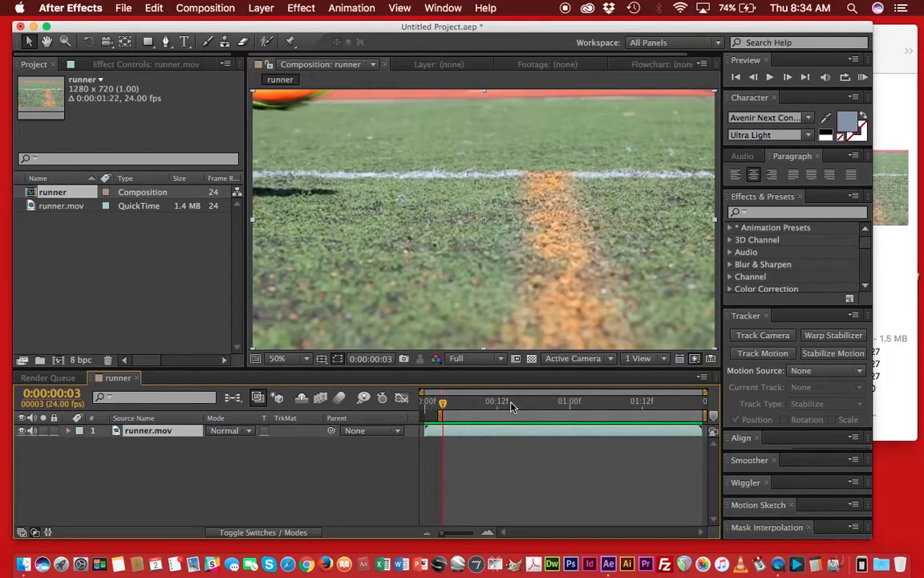
# Step: Set the work area end to frame 17, the last frame showing the shoe, and return to frame 3
pyautogui.press('space')
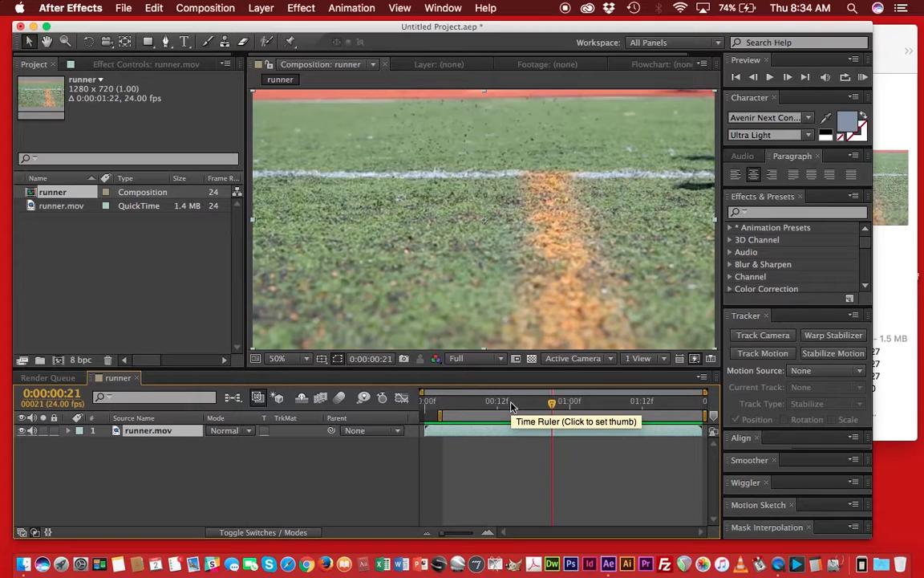
pyautogui.press('pageup')
pyautogui.press('pageup')
pyautogui.press('pageup')
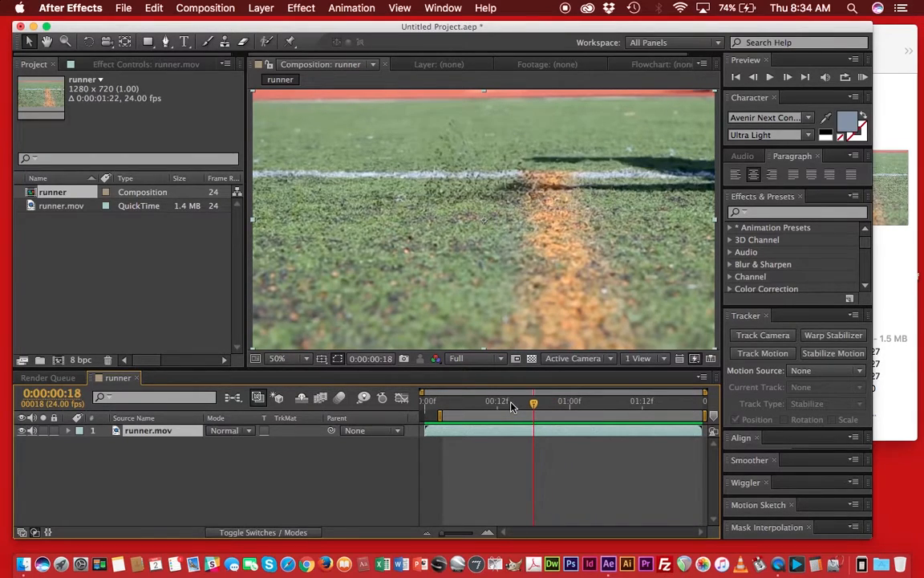
pyautogui.press('pageup')
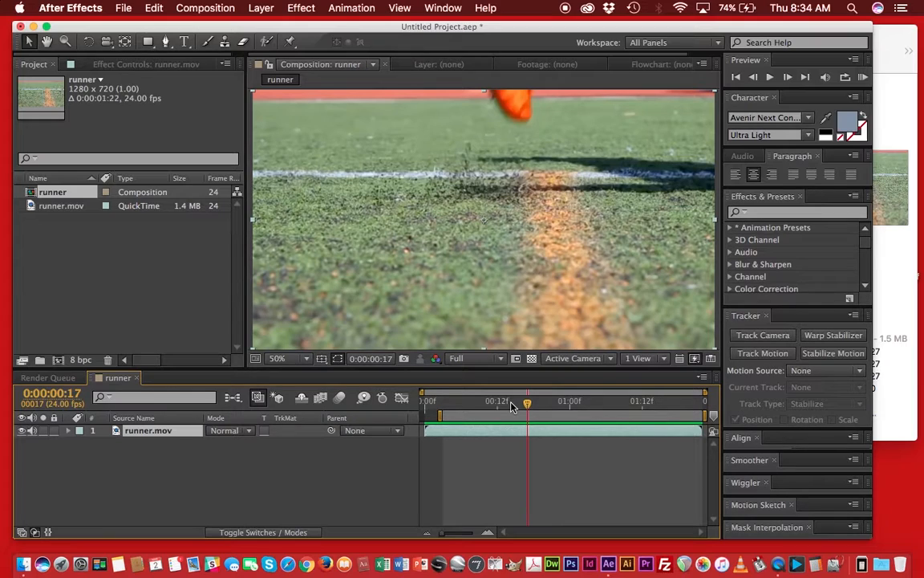
pyautogui.press('pagedown')
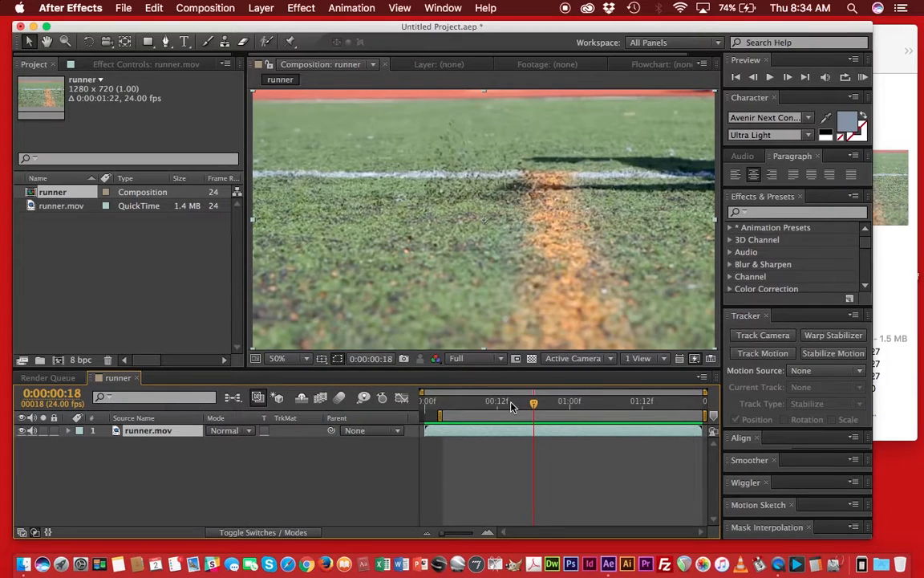
pyautogui.press('pageup')
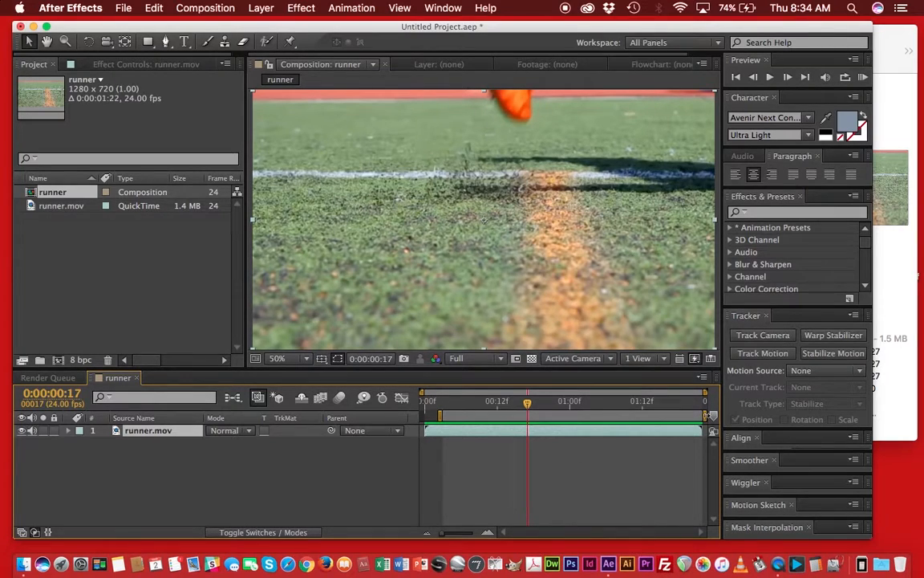
pyautogui.moveTo(704, 416); pyautogui.dragTo(442, 412)
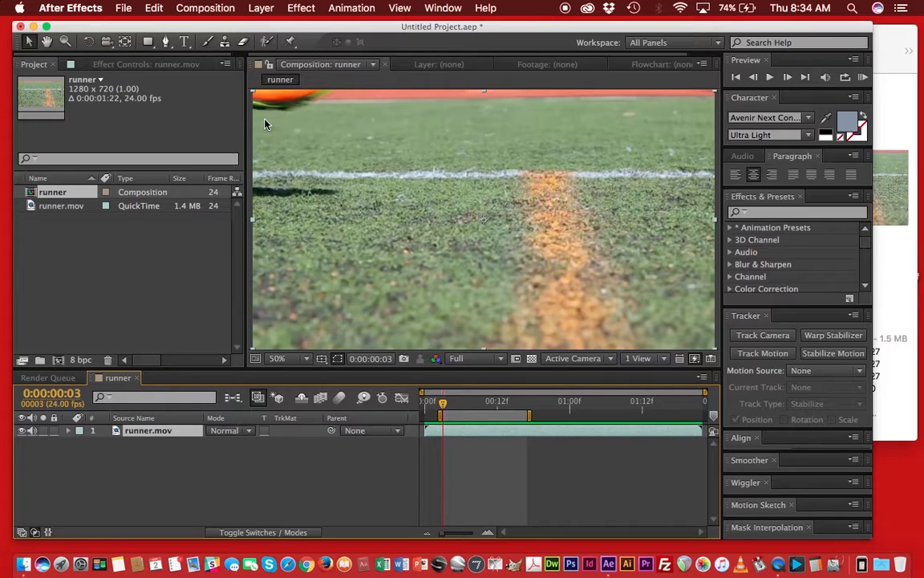
# Step: Open the runner.mov layer for editing and paint a foreground Roto Brush stroke over the shoe tip at frame 3
pyautogui.doubleClick(586, 437)
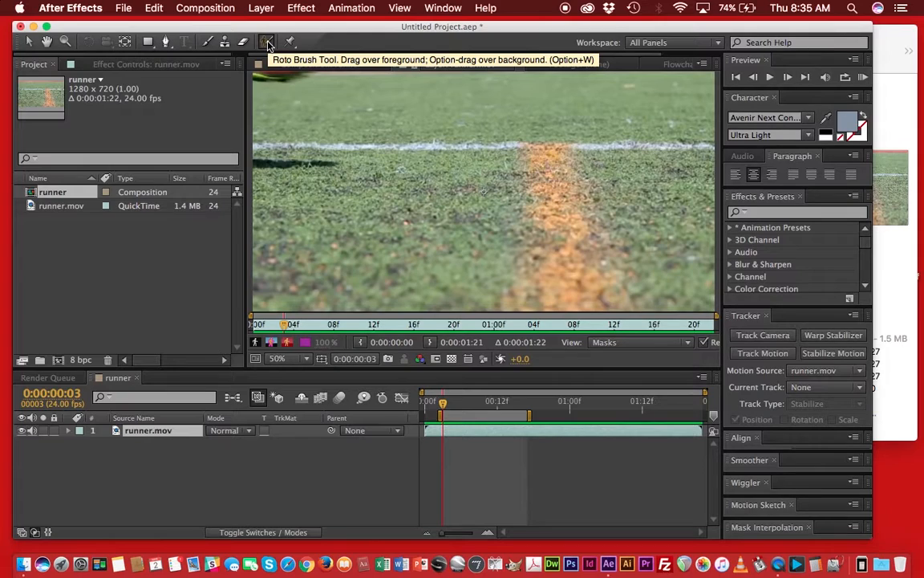
pyautogui.click(268, 44)
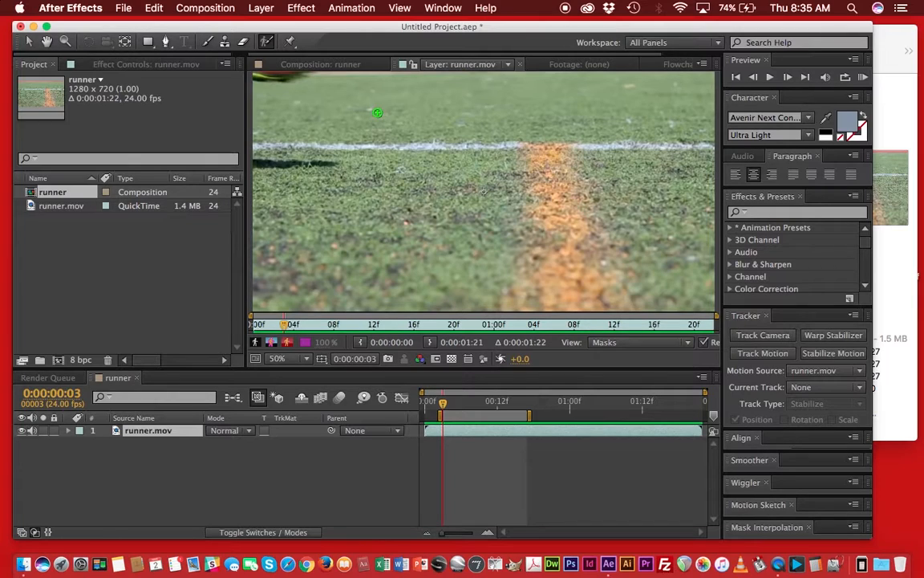
pyautogui.moveTo(377, 112)
pyautogui.mouseDown()
pyautogui.moveTo(414, 112)
pyautogui.moveTo(383, 112)
pyautogui.mouseUp()
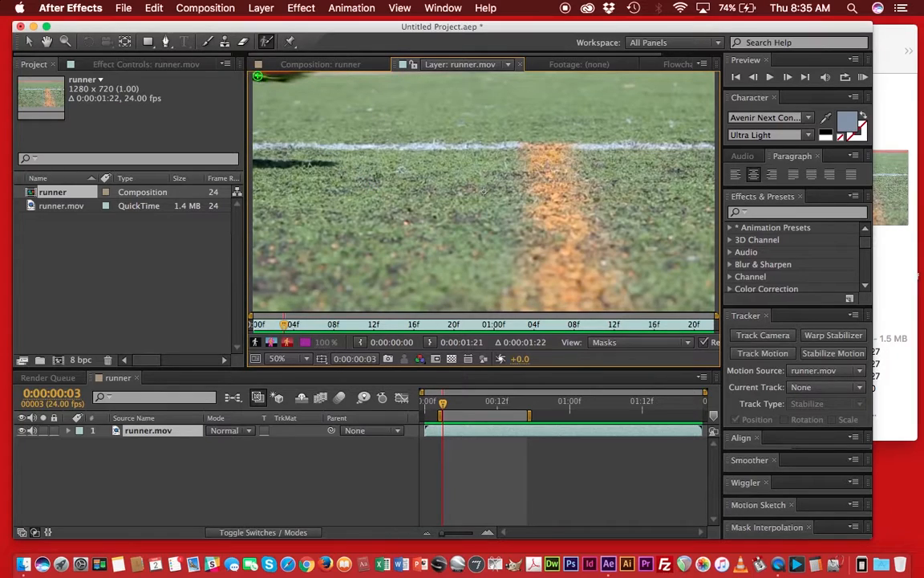
pyautogui.moveTo(255, 74); pyautogui.dragTo(289, 73)
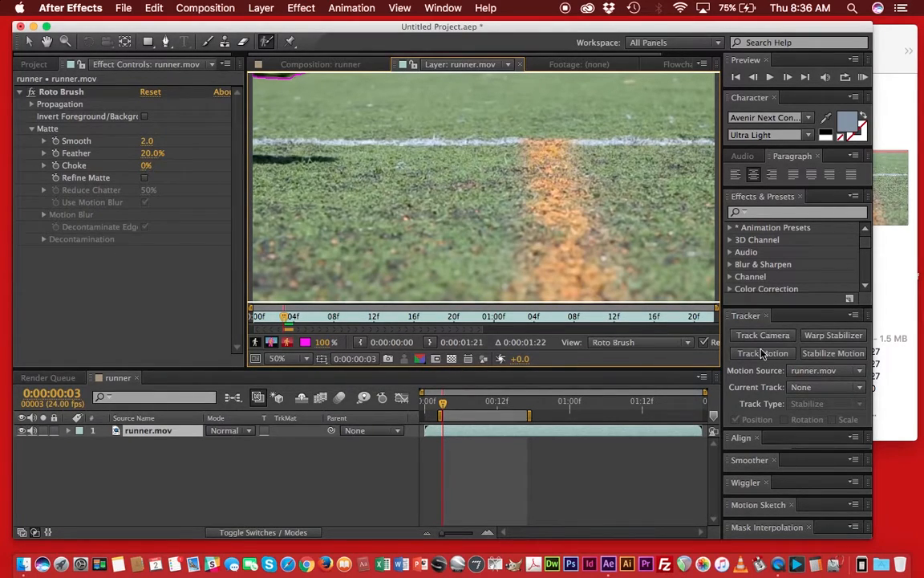
# Step: Enlarge the layer viewer in width and height so the whole frame fits at 50% magnification
pyautogui.moveTo(722, 364); pyautogui.dragTo(857, 351)
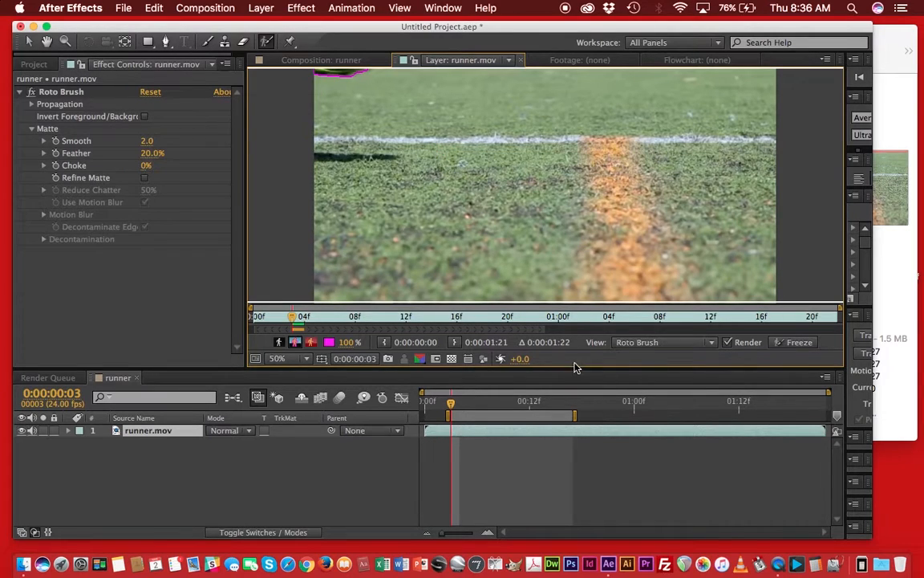
pyautogui.moveTo(576, 366); pyautogui.dragTo(584, 426)
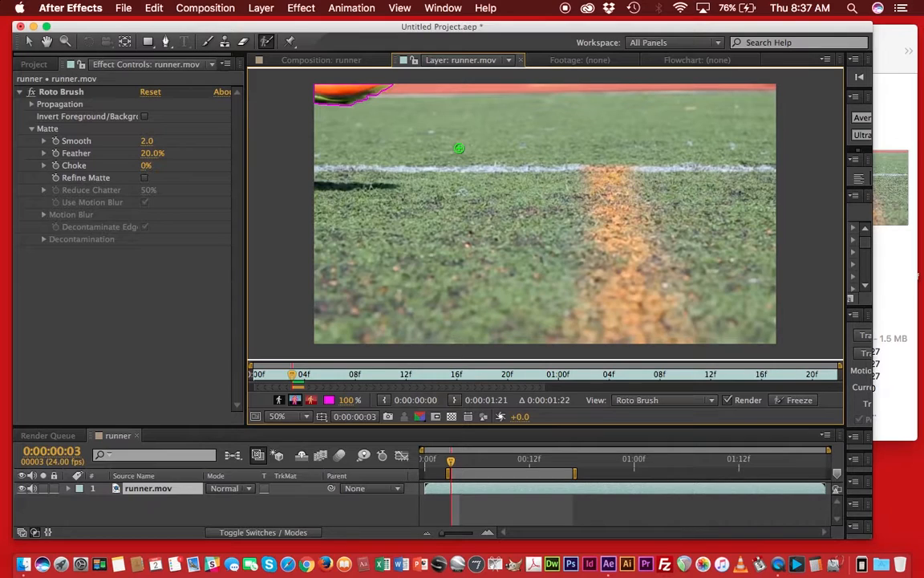
pyautogui.press('.')
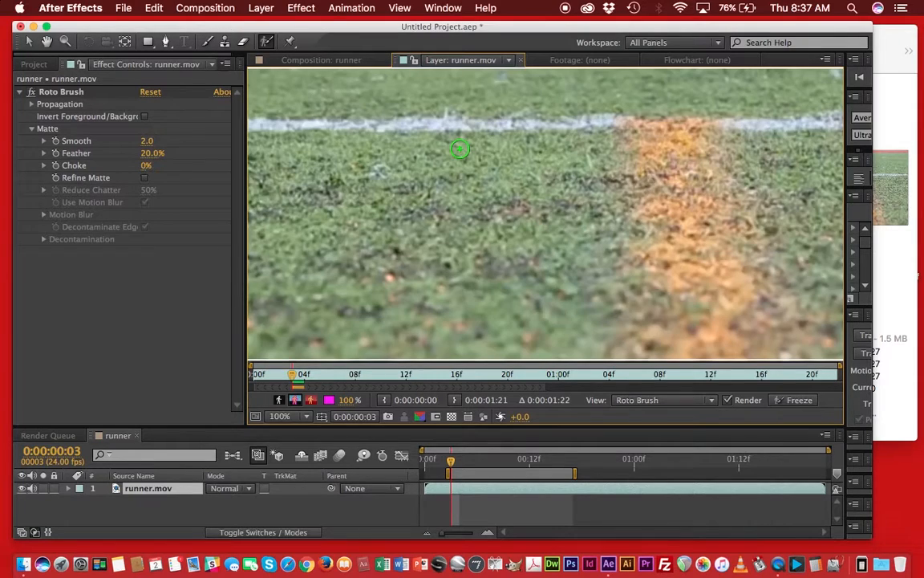
pyautogui.press(',')
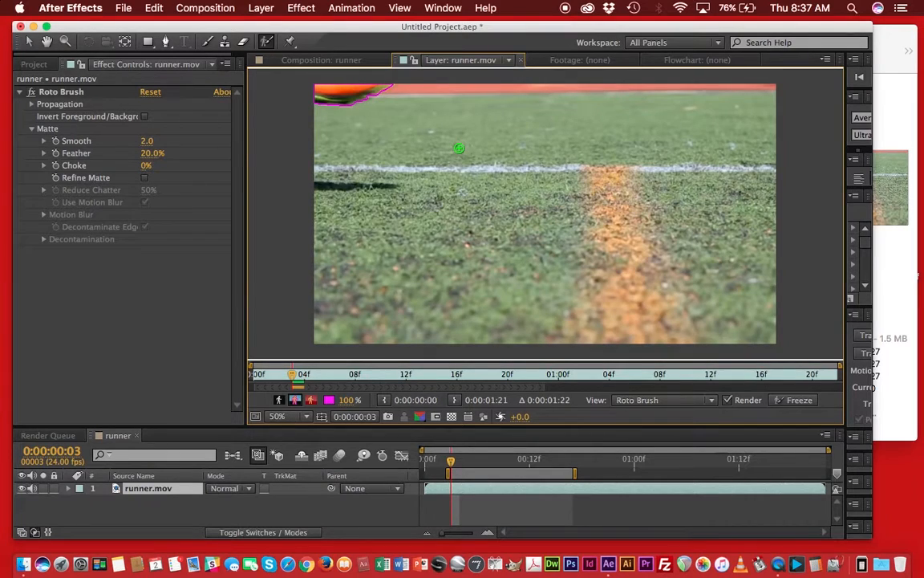
pyautogui.press('.')
pyautogui.press(',')
# Step: Refine the Roto Brush selection on frames 4 and 5 to include the whole shoe and exclude the background around heel and toe
pyautogui.press('pagedown')
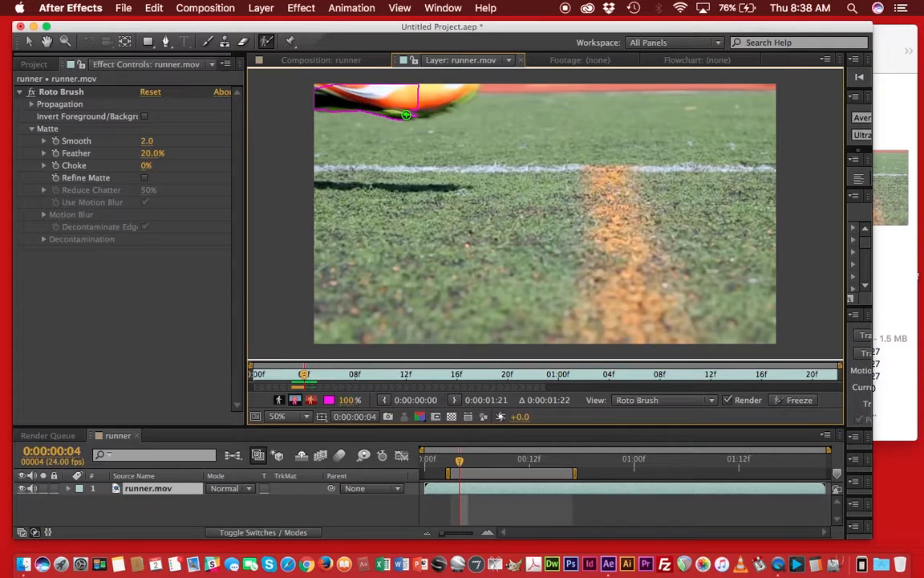
pyautogui.moveTo(405, 113); pyautogui.dragTo(475, 83)
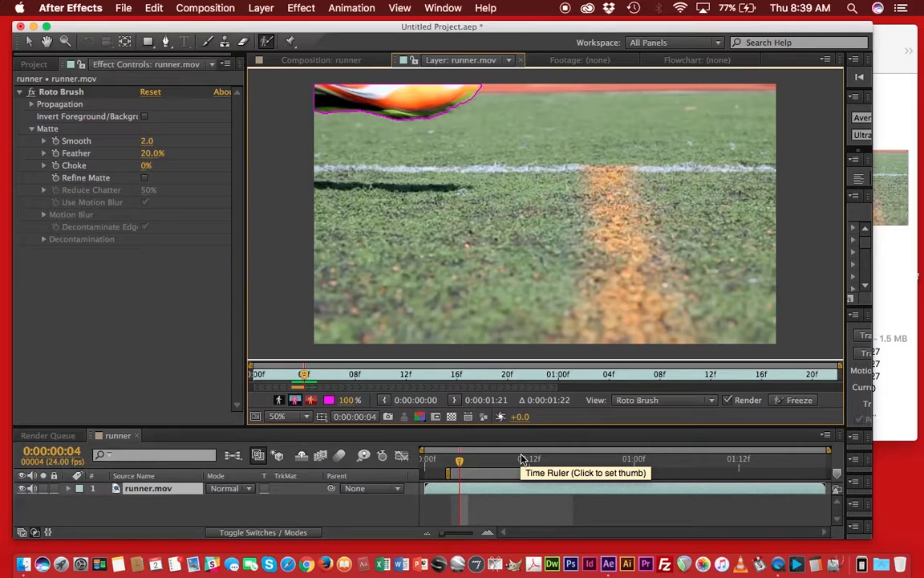
pyautogui.press('pagedown')
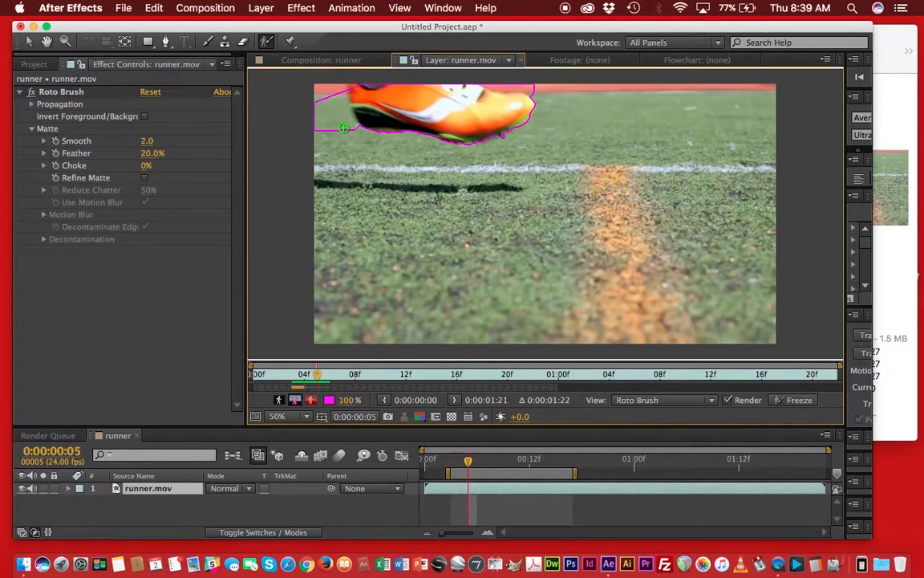
pyautogui.moveTo(356, 130); pyautogui.dragTo(344, 87)
pyautogui.moveTo(353, 83)
pyautogui.mouseDown()
pyautogui.moveTo(356, 104)
pyautogui.moveTo(379, 120)
pyautogui.mouseUp()
pyautogui.moveTo(496, 83); pyautogui.dragTo(553, 90)
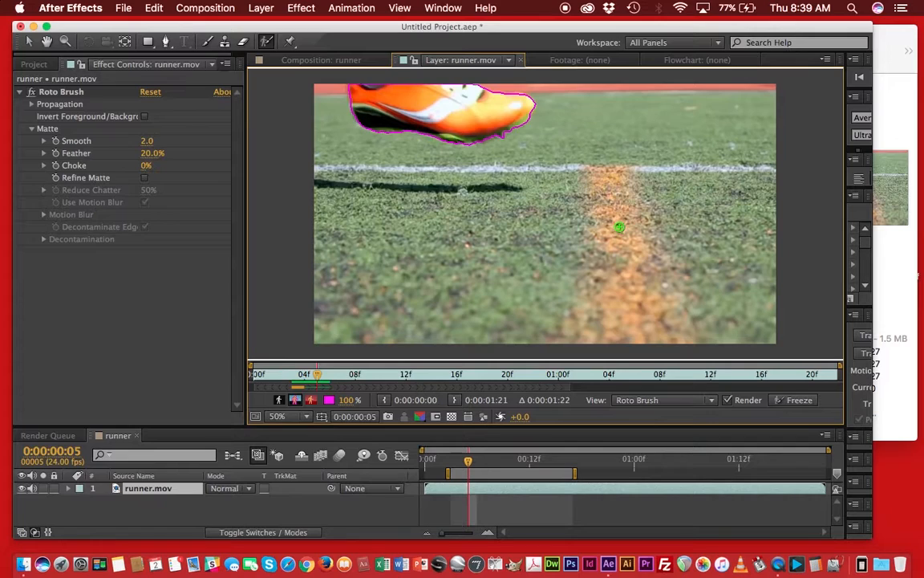
# Step: On frame 6, correct the Roto Brush selection around the laces and the ankle at the upper edge of the shot
pyautogui.press('pagedown')
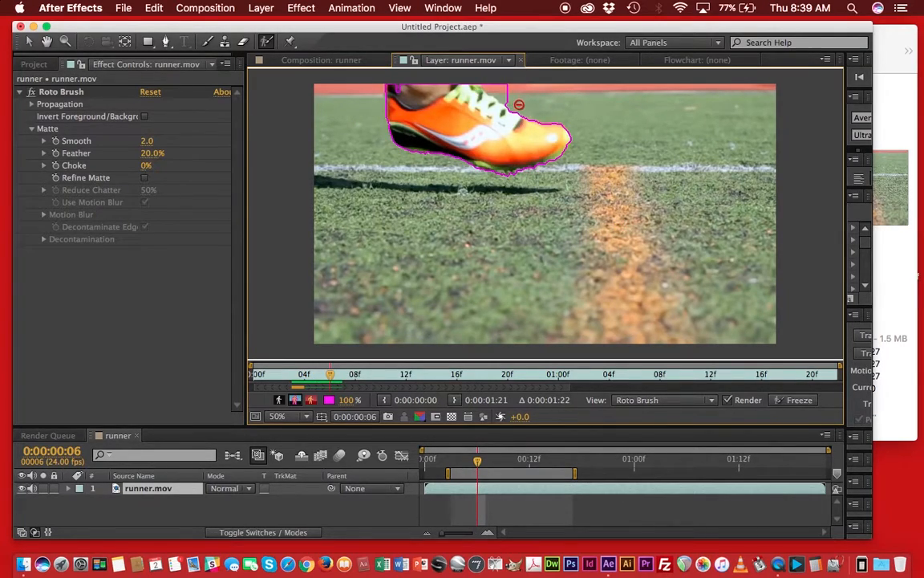
pyautogui.moveTo(512, 105)
pyautogui.mouseDown()
pyautogui.moveTo(485, 83)
pyautogui.moveTo(510, 96)
pyautogui.mouseUp()
pyautogui.moveTo(475, 86); pyautogui.dragTo(499, 111)
pyautogui.moveTo(399, 96); pyautogui.dragTo(396, 78)
# Step: On frame 7, add the loose laces to the Roto Brush selection and remove the grass below the sole
pyautogui.press('pagedown')
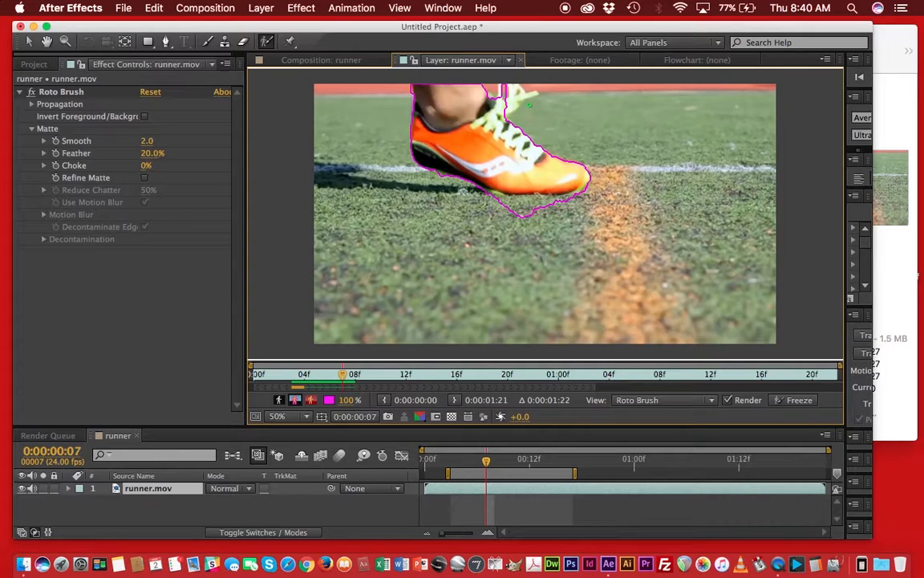
pyautogui.moveTo(505, 101); pyautogui.dragTo(525, 96)
pyautogui.moveTo(499, 84); pyautogui.dragTo(495, 107)
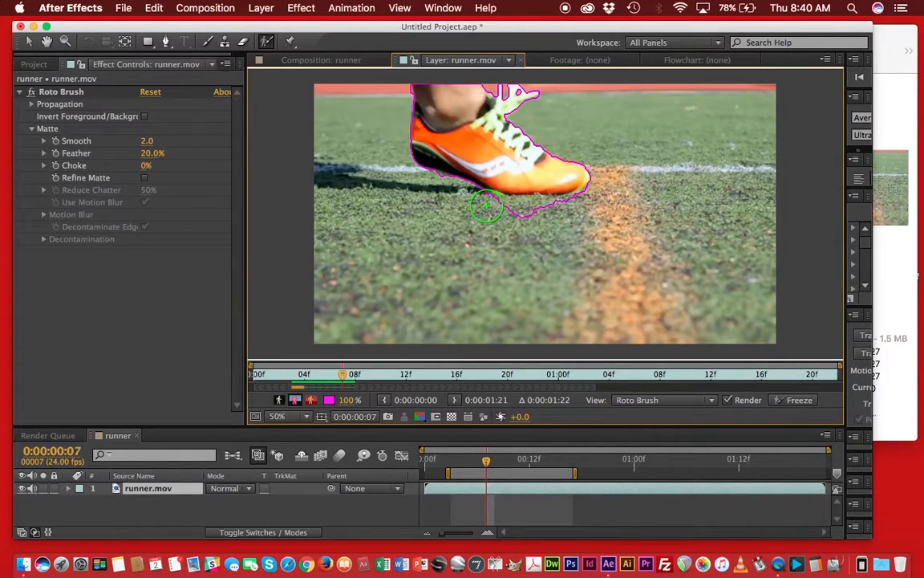
pyautogui.click(480, 163)
pyautogui.moveTo(481, 163); pyautogui.dragTo(568, 176)
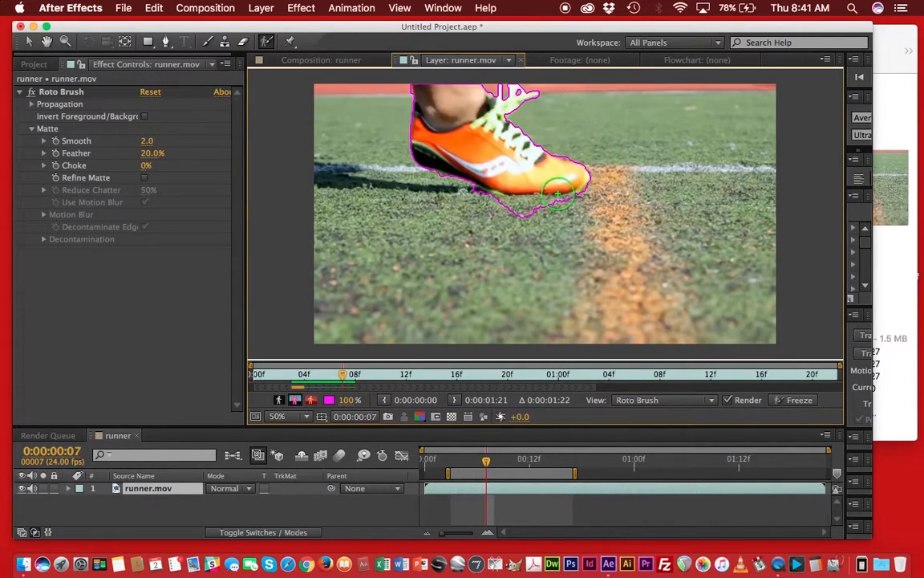
pyautogui.moveTo(468, 201); pyautogui.dragTo(578, 209)
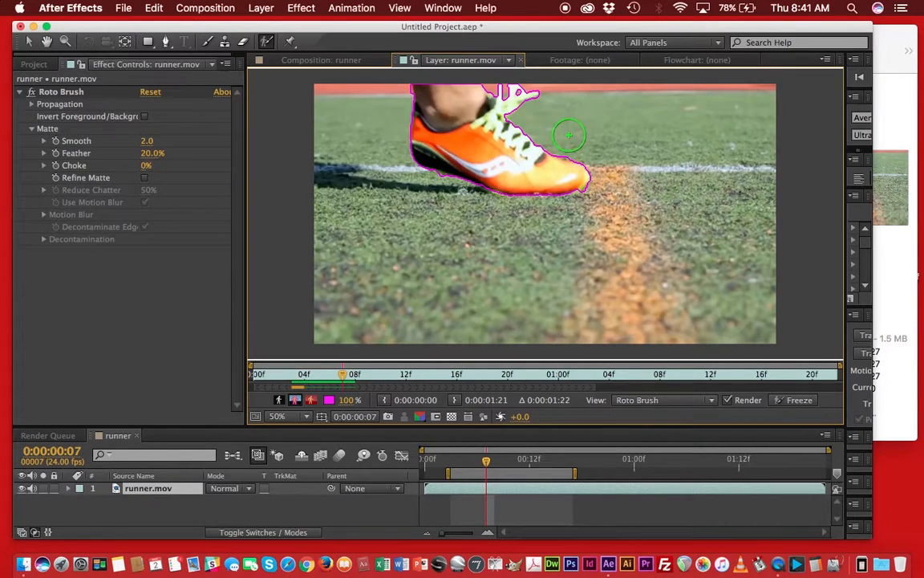
# Step: On frame 8, correct the Roto Brush selection around the tip of the toe and remove the grass below the sole
pyautogui.press('alt')
pyautogui.press('pagedown')
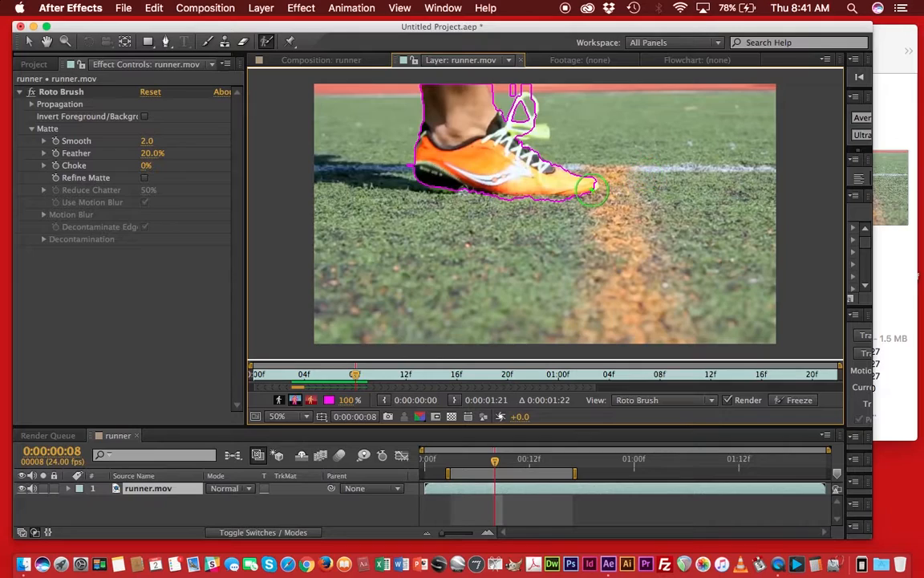
pyautogui.click(634, 180)
pyautogui.moveTo(498, 199); pyautogui.dragTo(594, 198)
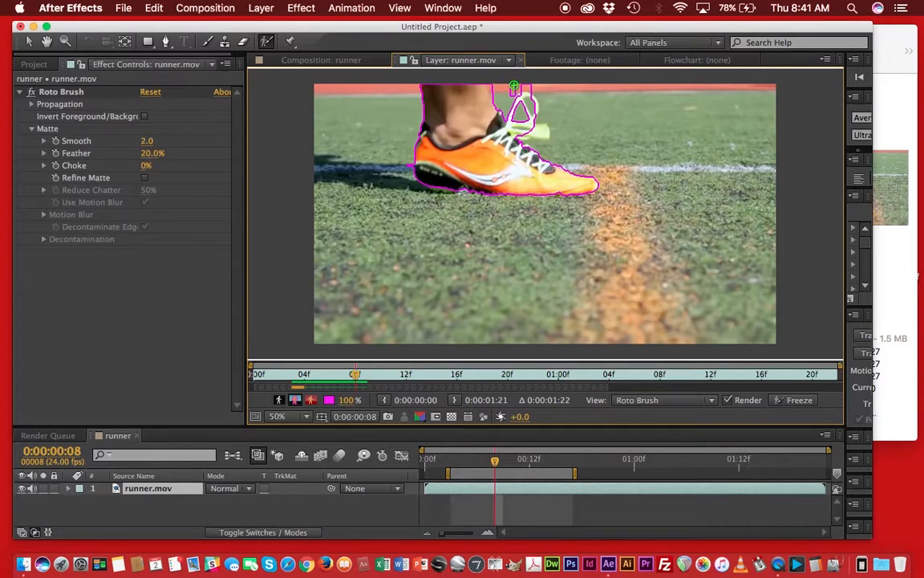
# Step: On frame 8, clean the background out of the Roto Brush selection around the ankle and heel, and refine it around the loose laces
pyautogui.press('alt')
pyautogui.moveTo(512, 90); pyautogui.dragTo(505, 103)
pyautogui.moveTo(491, 113); pyautogui.dragTo(512, 145)
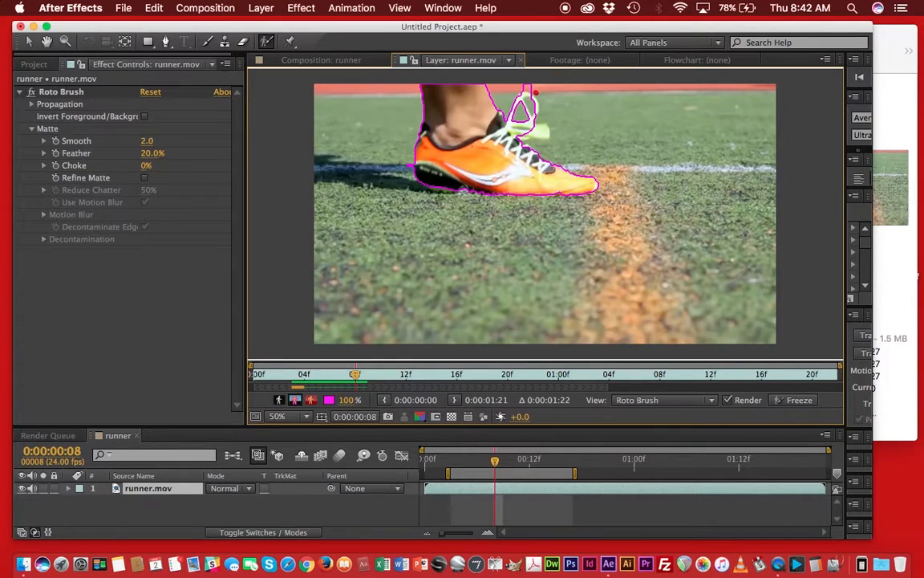
pyautogui.moveTo(523, 86); pyautogui.dragTo(524, 79)
pyautogui.moveTo(528, 100); pyautogui.dragTo(532, 109)
pyautogui.moveTo(525, 134); pyautogui.dragTo(547, 131)
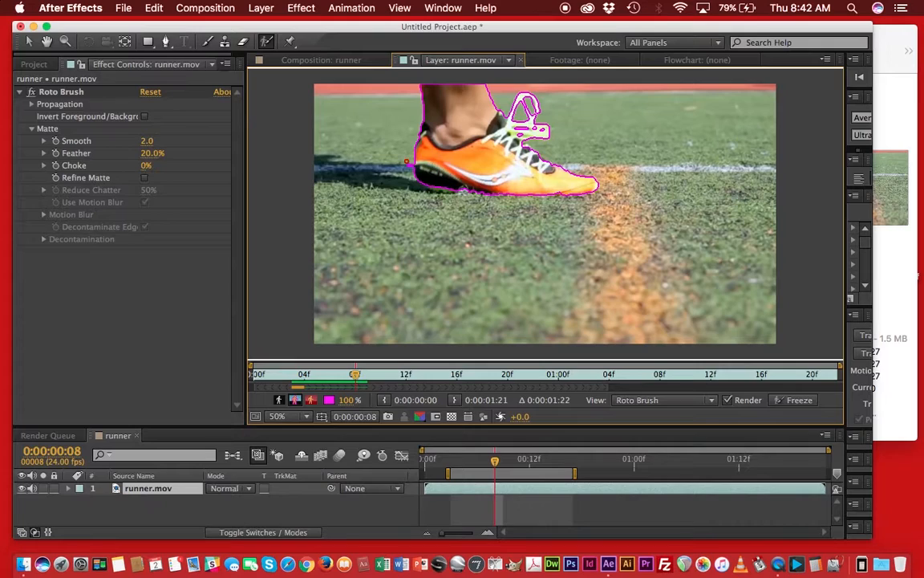
pyautogui.moveTo(406, 161); pyautogui.dragTo(409, 171)
# Step: On frame 9, refine the Roto Brush selection around the loose laces, keeping the loops and excluding the grass between them
pyautogui.press('pagedown')
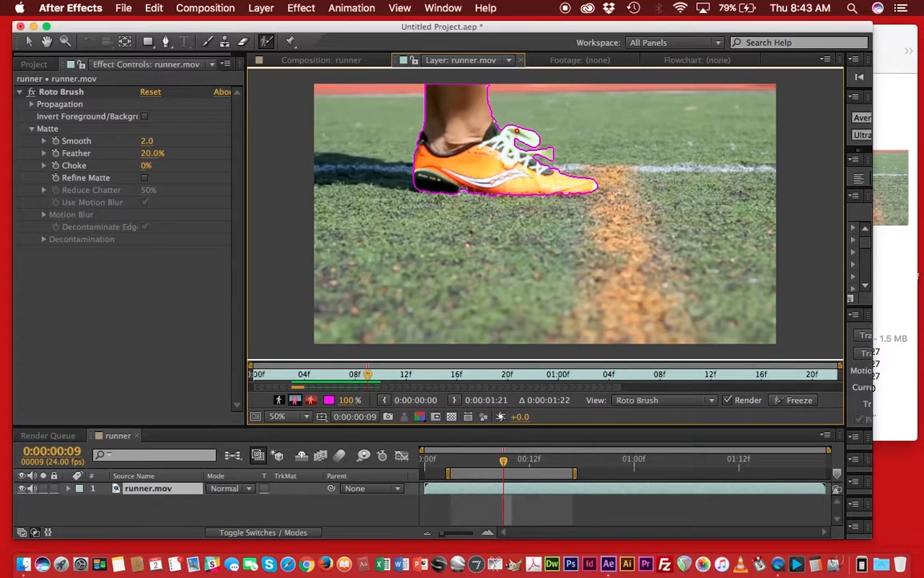
pyautogui.moveTo(516, 132); pyautogui.dragTo(536, 141)
pyautogui.keyDown('alt'); pyautogui.click(508, 138); pyautogui.keyUp('alt')
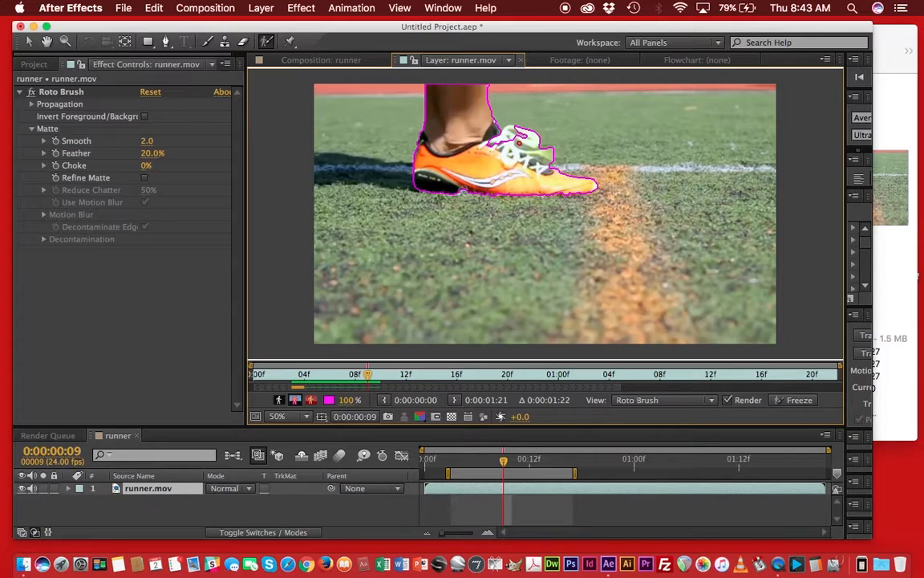
pyautogui.moveTo(520, 146)
pyautogui.mouseDown()
pyautogui.moveTo(530, 149)
pyautogui.moveTo(499, 140)
pyautogui.moveTo(504, 133)
pyautogui.moveTo(496, 149)
pyautogui.mouseUp()
pyautogui.moveTo(535, 153); pyautogui.dragTo(548, 165)
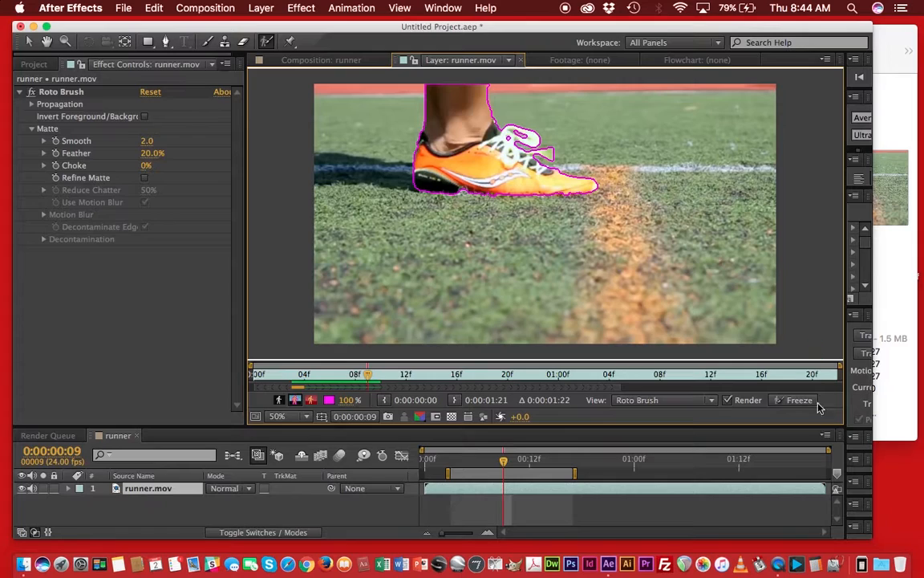
# Step: Advance to frame 11 and correct the Roto Brush selection at the back of the ankle and along the heel's sole
pyautogui.press('pagedown')
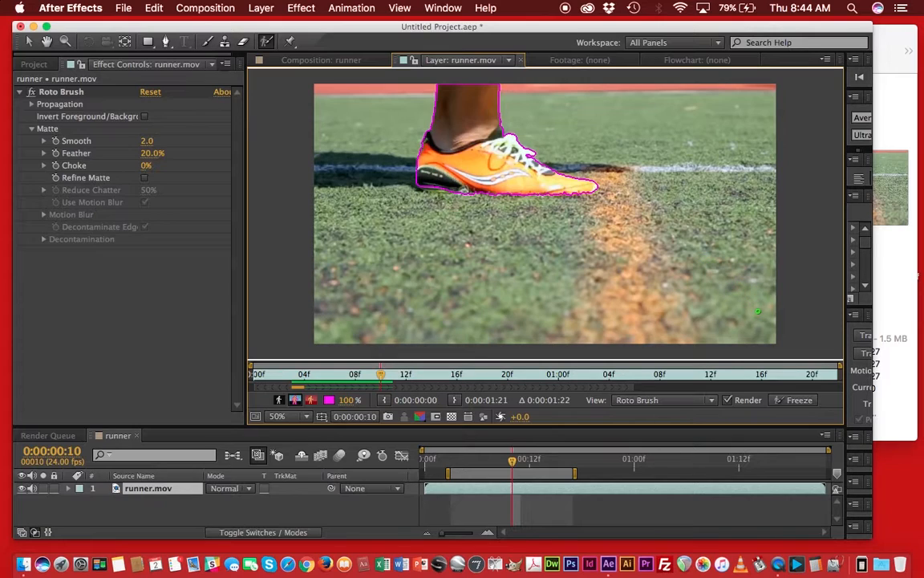
pyautogui.press('pagedown')
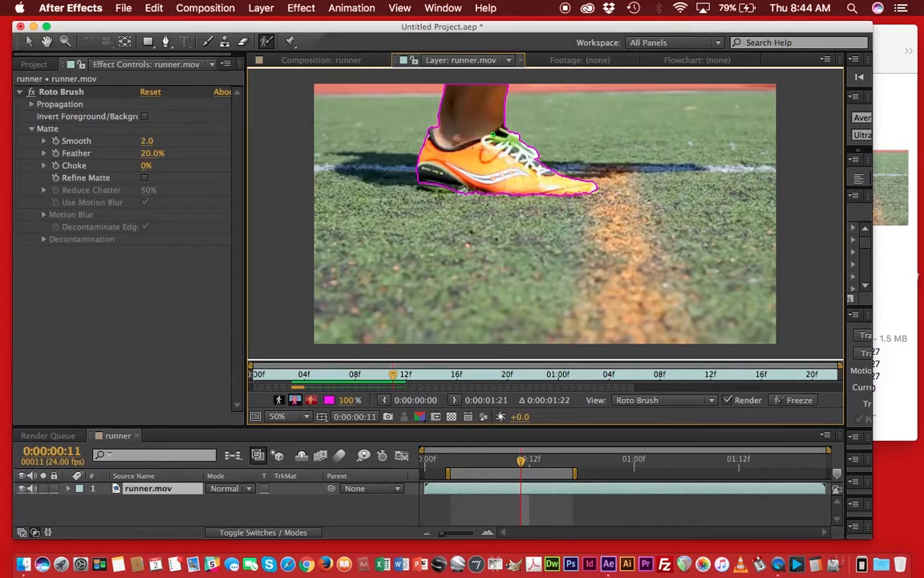
pyautogui.moveTo(440, 118); pyautogui.dragTo(441, 128)
pyautogui.moveTo(421, 185); pyautogui.dragTo(467, 191)
# Step: On frame 12, touch up the Roto Brush selection along the front of the laces and at the tip of the toe
pyautogui.press('pagedown')
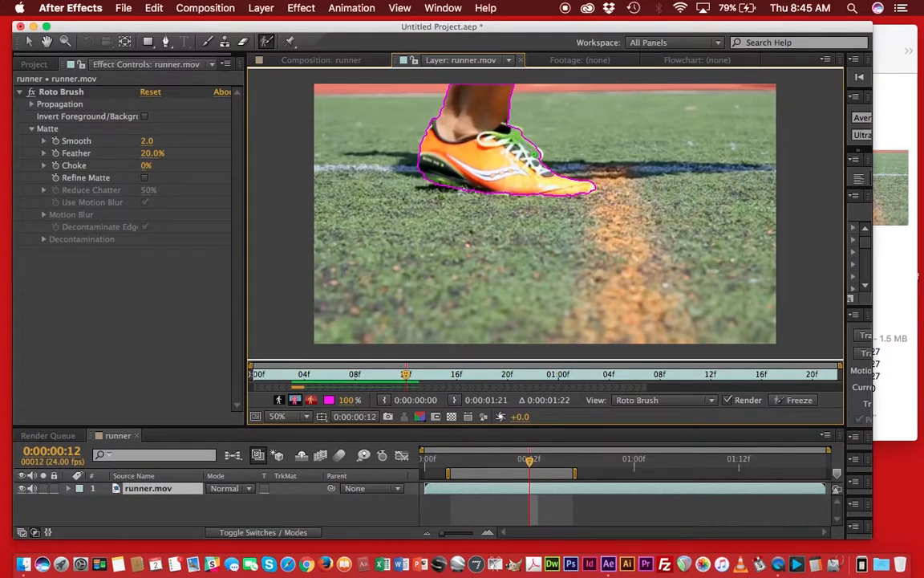
pyautogui.moveTo(524, 147); pyautogui.dragTo(541, 155)
pyautogui.moveTo(595, 187); pyautogui.dragTo(592, 194)
# Step: On frame 14, trim the grass behind the heel from the Roto Brush selection, then restore the dark sole and the lace edge
pyautogui.press('pagedown')
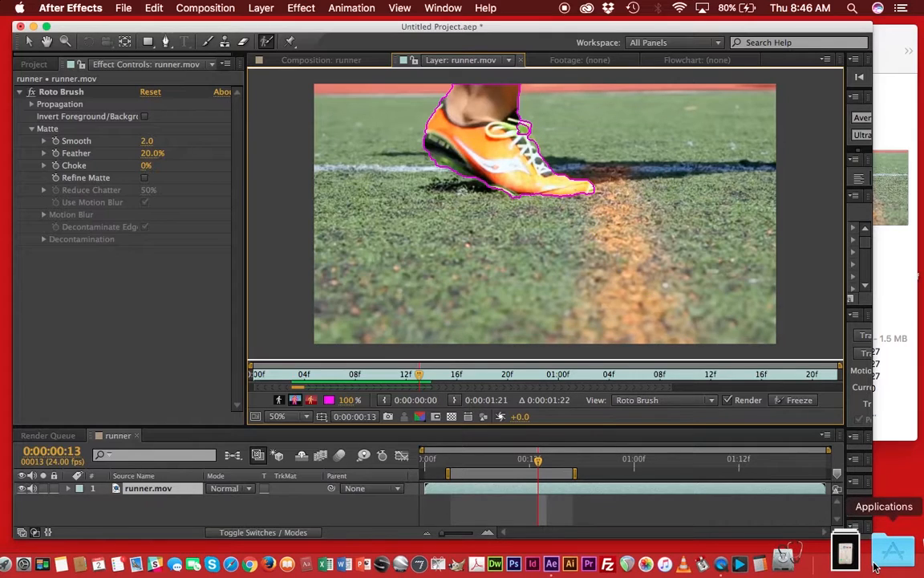
pyautogui.press('pagedown')
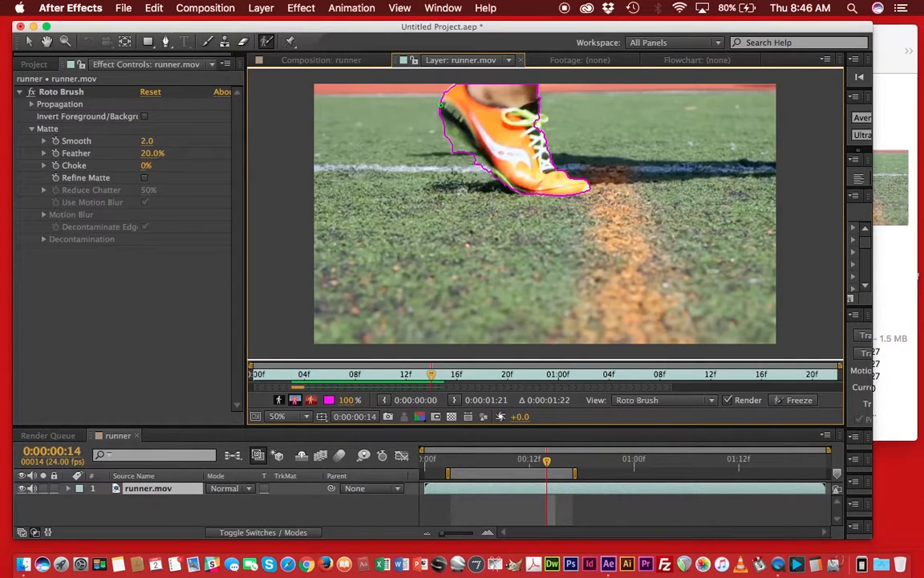
pyautogui.moveTo(444, 112); pyautogui.dragTo(459, 133)
pyautogui.moveTo(509, 187); pyautogui.dragTo(511, 190)
pyautogui.press('super+z')
pyautogui.moveTo(442, 120)
pyautogui.mouseDown()
pyautogui.moveTo(469, 151)
pyautogui.moveTo(475, 178)
pyautogui.mouseUp()
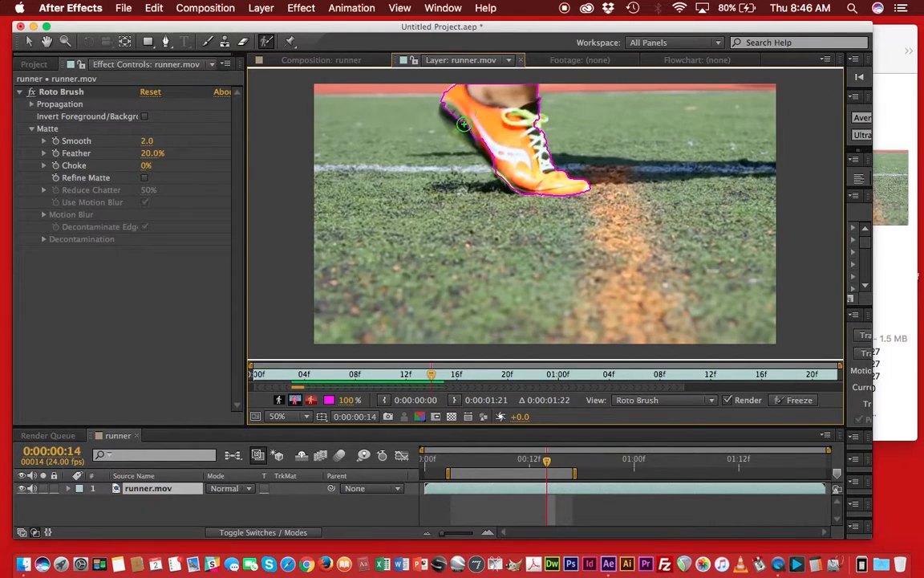
pyautogui.moveTo(447, 105); pyautogui.dragTo(520, 186)
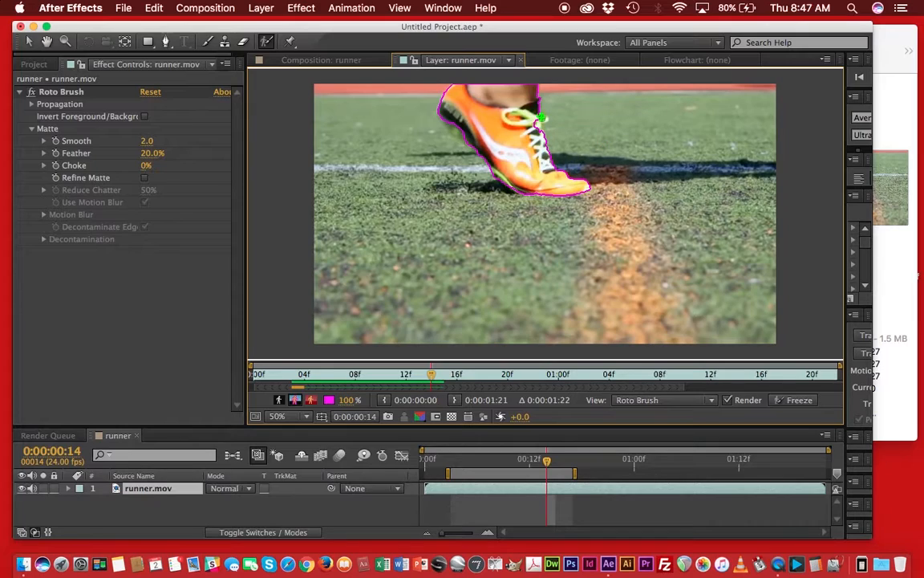
pyautogui.moveTo(542, 120); pyautogui.dragTo(544, 161)
# Step: On frame 15, remove the grass behind the shoe from the Roto Brush selection and add the dark sole back in
pyautogui.press('pagedown')
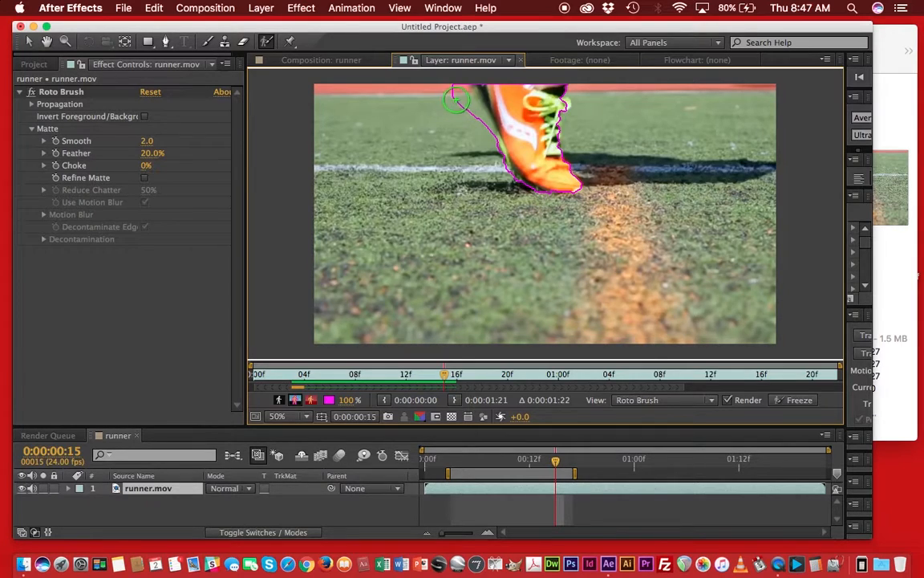
pyautogui.moveTo(458, 93); pyautogui.dragTo(478, 146)
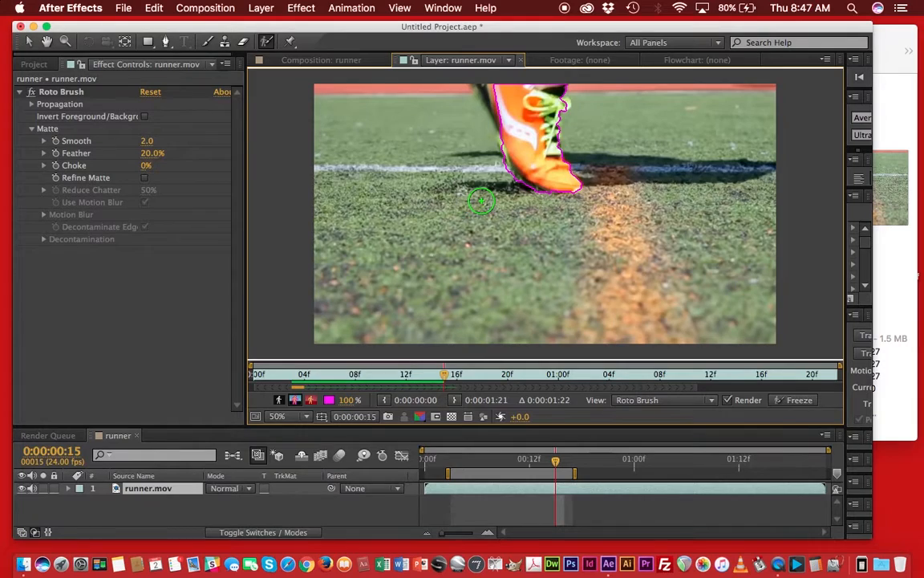
pyautogui.moveTo(487, 85)
pyautogui.mouseDown()
pyautogui.moveTo(516, 158)
pyautogui.moveTo(542, 175)
pyautogui.moveTo(491, 171)
pyautogui.moveTo(519, 206)
pyautogui.mouseUp()
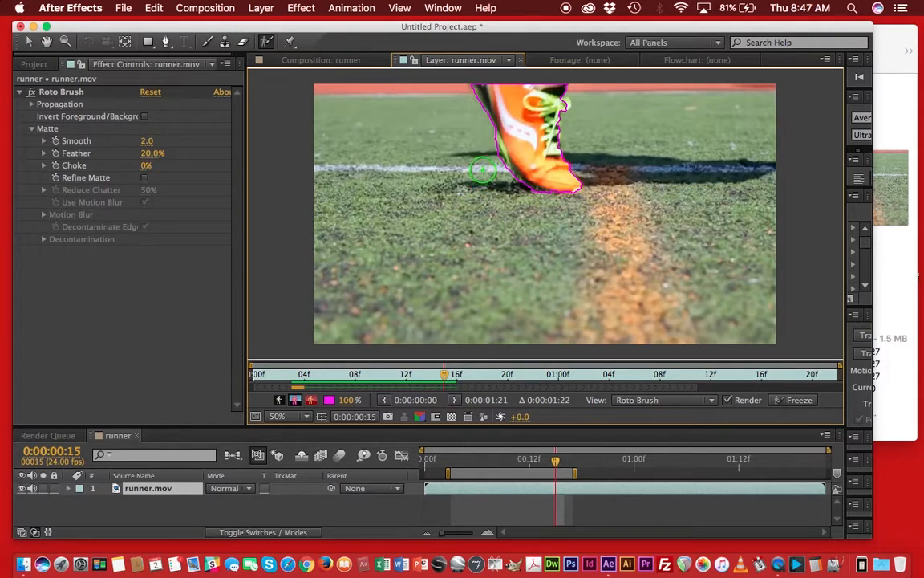
pyautogui.moveTo(487, 155); pyautogui.dragTo(486, 163)
pyautogui.moveTo(618, 140); pyautogui.dragTo(617, 162)
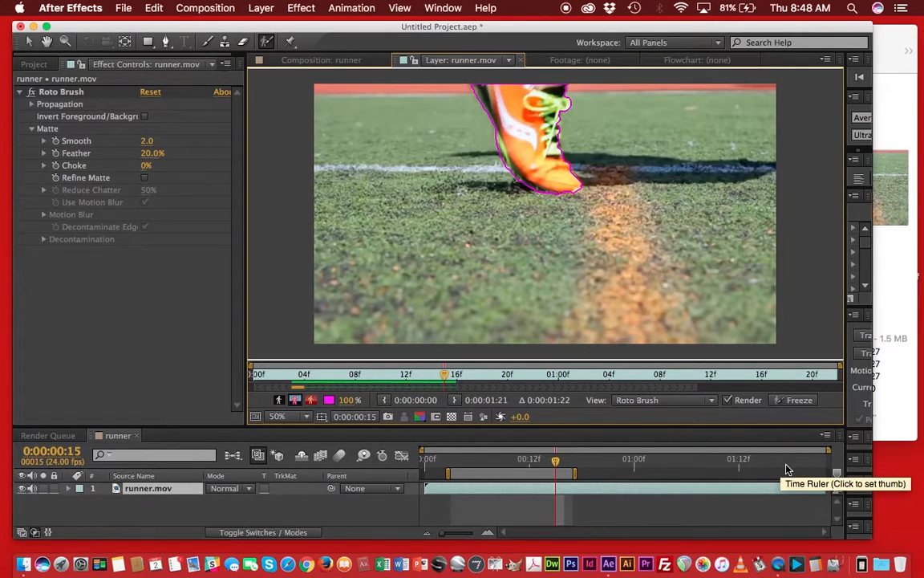
# Step: On frame 16, exclude the background behind the shoe and extend the Roto Brush selection to the sole's blurred edge
pyautogui.press('pagedown')
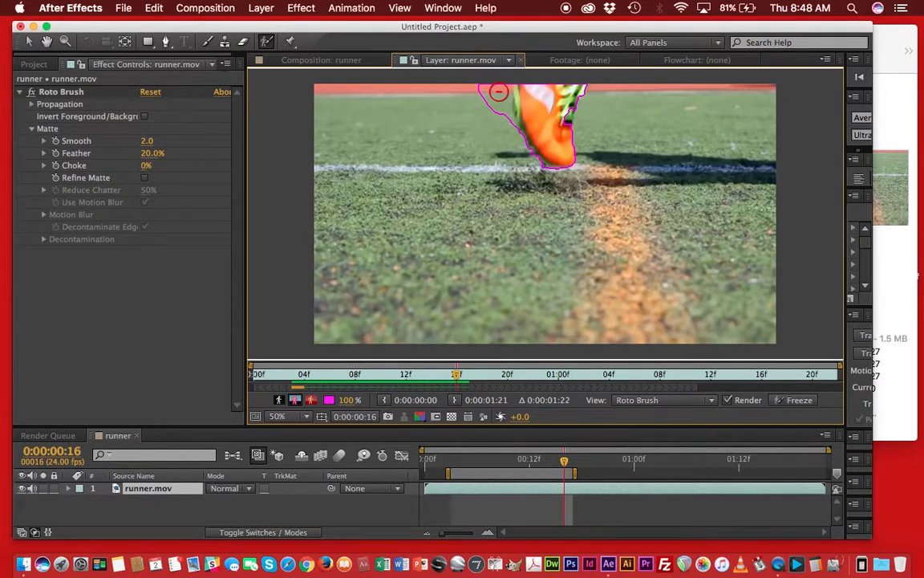
pyautogui.moveTo(498, 91)
pyautogui.mouseDown()
pyautogui.moveTo(510, 153)
pyautogui.moveTo(502, 185)
pyautogui.mouseUp()
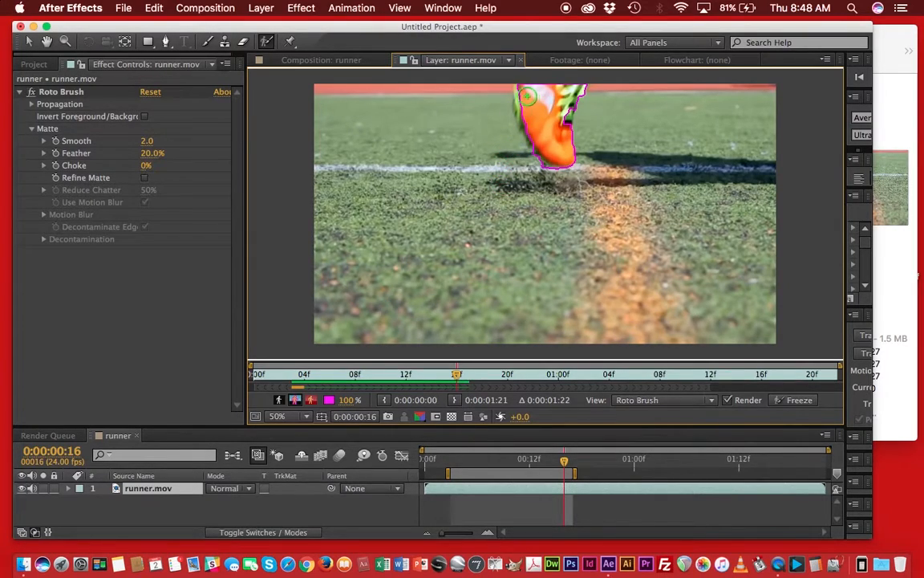
pyautogui.moveTo(522, 92); pyautogui.dragTo(553, 158)
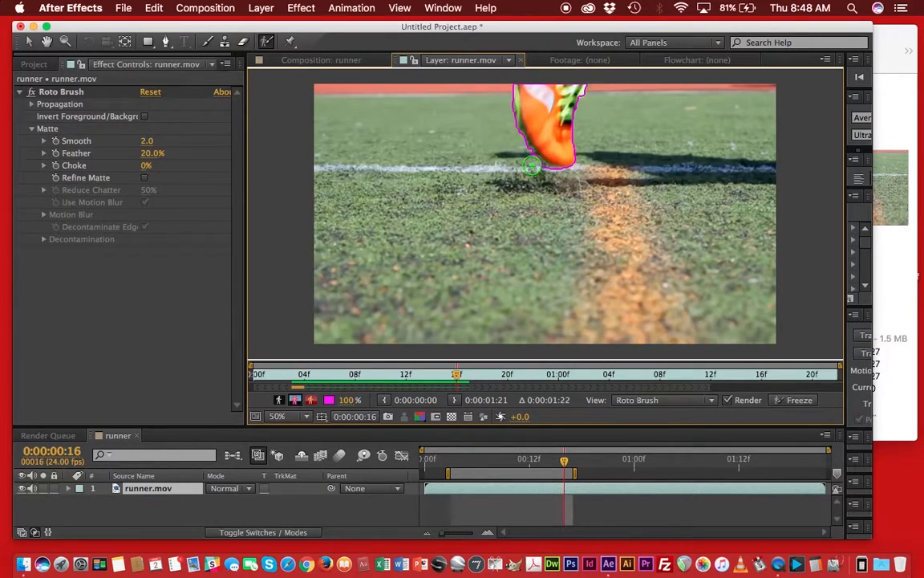
pyautogui.moveTo(523, 160); pyautogui.dragTo(543, 175)
# Step: On frame 17, reduce the Roto Brush selection to the visible toe tip, clearing the leftover grass and shadow areas
pyautogui.press('pagedown')
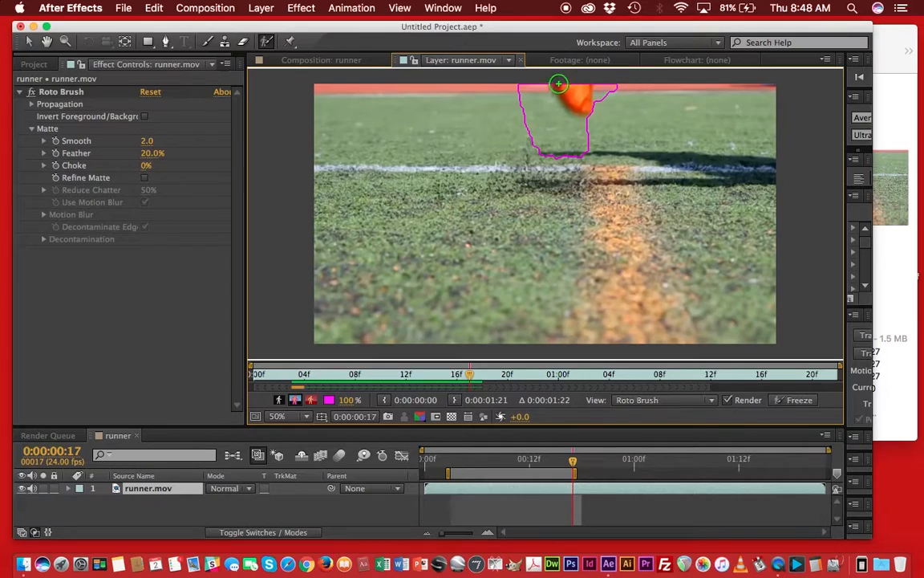
pyautogui.moveTo(562, 82)
pyautogui.mouseDown()
pyautogui.moveTo(568, 98)
pyautogui.moveTo(581, 90)
pyautogui.mouseUp()
pyautogui.keyDown('alt'); pyautogui.click(538, 92); pyautogui.keyUp('alt')
pyautogui.moveTo(538, 93)
pyautogui.mouseDown()
pyautogui.moveTo(549, 111)
pyautogui.moveTo(579, 125)
pyautogui.moveTo(607, 110)
pyautogui.moveTo(605, 83)
pyautogui.mouseUp()
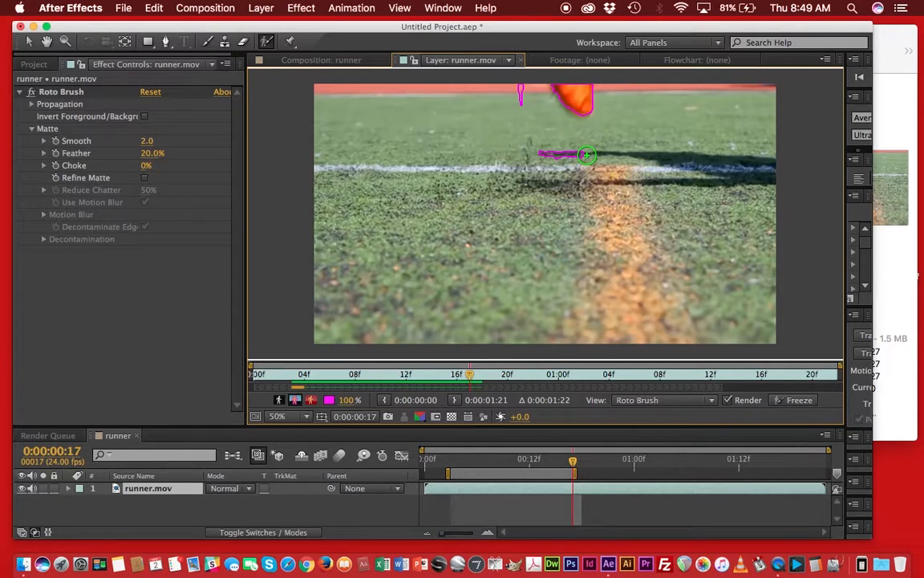
pyautogui.moveTo(587, 154)
pyautogui.mouseDown()
pyautogui.moveTo(526, 155)
pyautogui.moveTo(522, 107)
pyautogui.mouseUp()
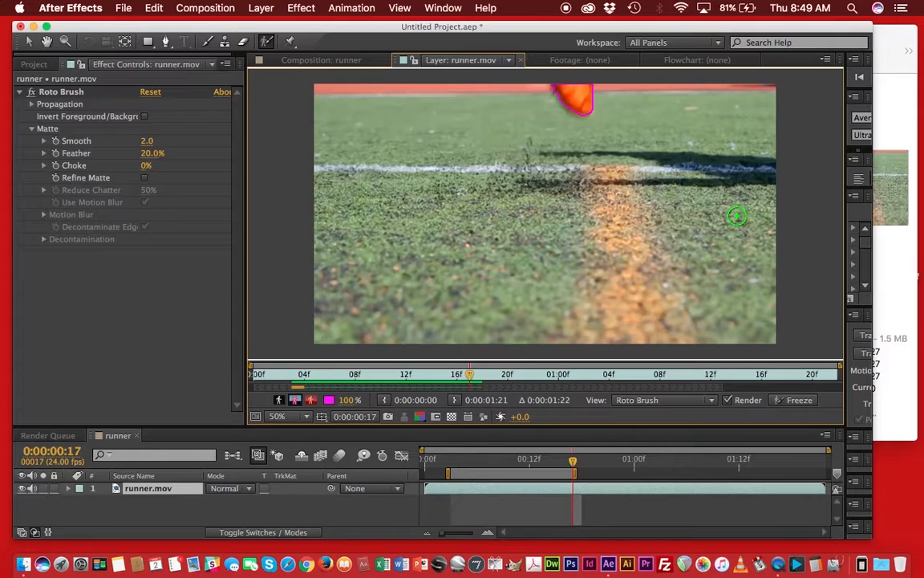
# Step: Advance to frame 18 and scrub between frames 3 and 18 to review the Roto Brush outline across the shot
pyautogui.press('pagedown')
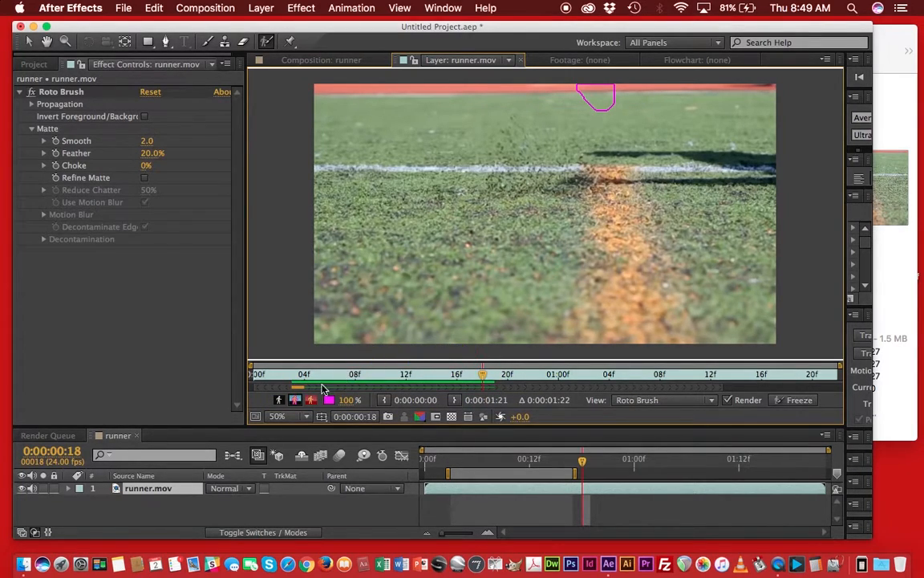
pyautogui.moveTo(484, 375); pyautogui.dragTo(293, 371)
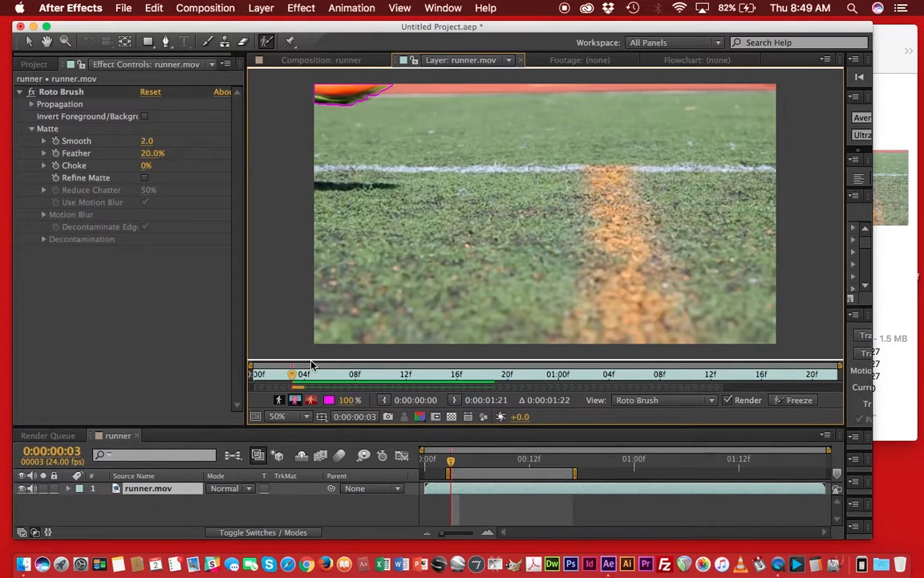
pyautogui.moveTo(294, 374); pyautogui.dragTo(481, 377)
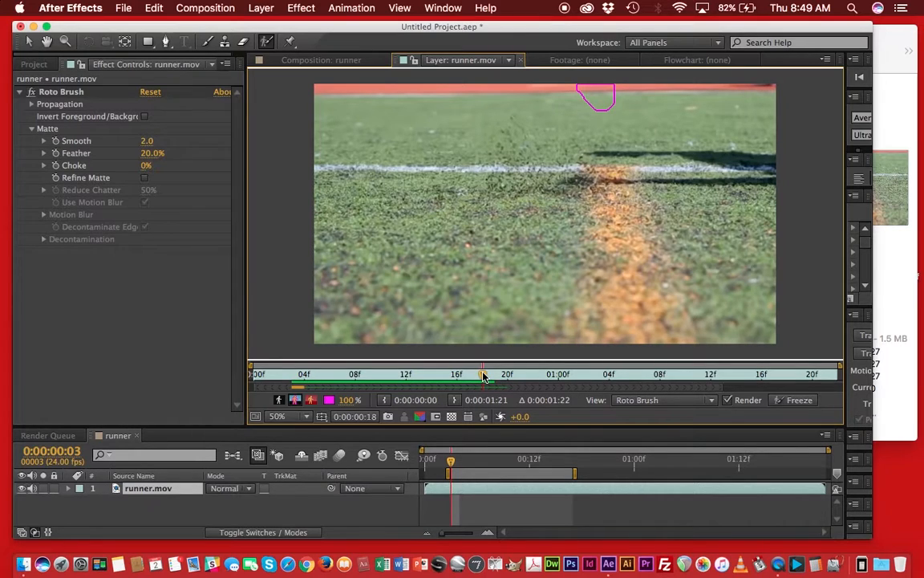
pyautogui.moveTo(483, 375)
pyautogui.mouseDown()
pyautogui.moveTo(493, 376)
pyautogui.moveTo(485, 376)
pyautogui.mouseUp()
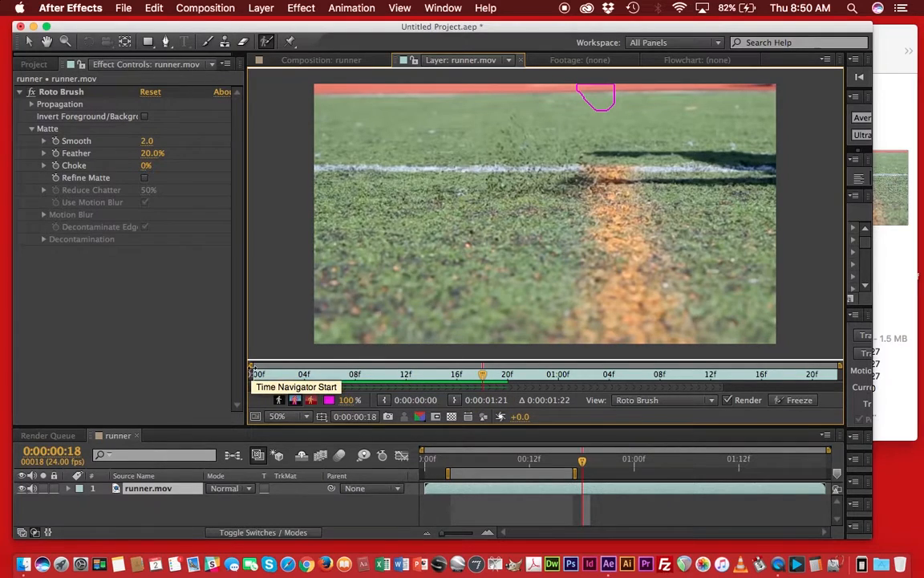
# Step: Narrow the layer viewer's visible time range at both ends to focus on the frames with the shoe
pyautogui.moveTo(251, 365); pyautogui.dragTo(271, 365)
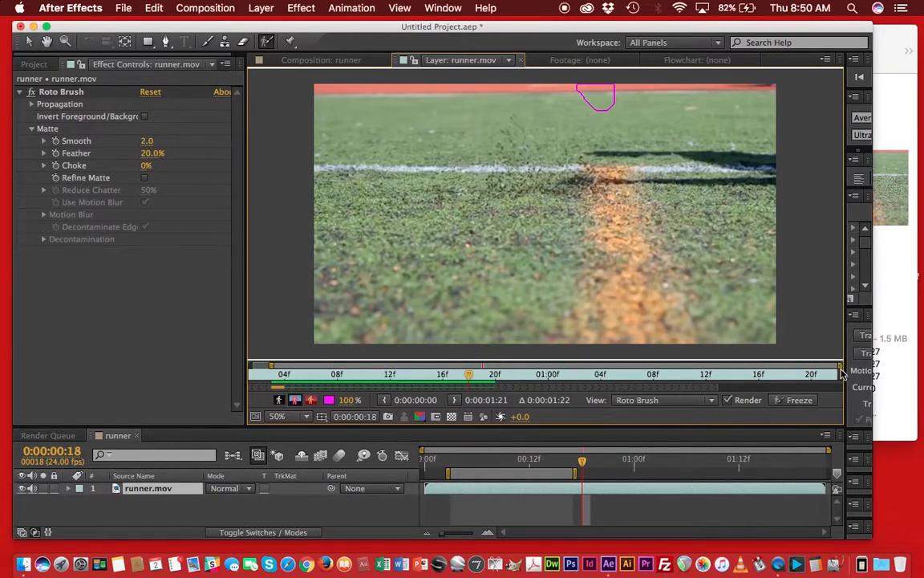
pyautogui.moveTo(839, 365); pyautogui.dragTo(633, 365)
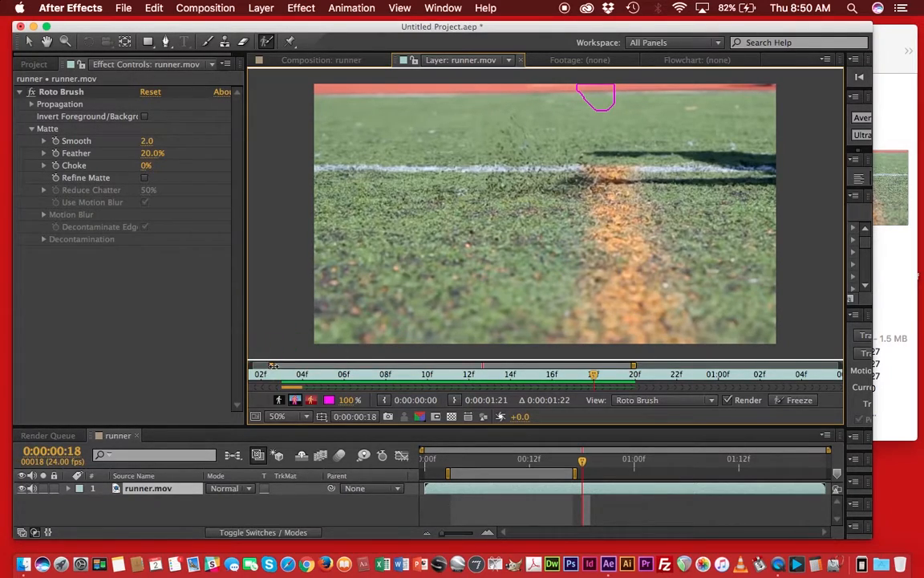
pyautogui.moveTo(271, 365); pyautogui.dragTo(274, 365)
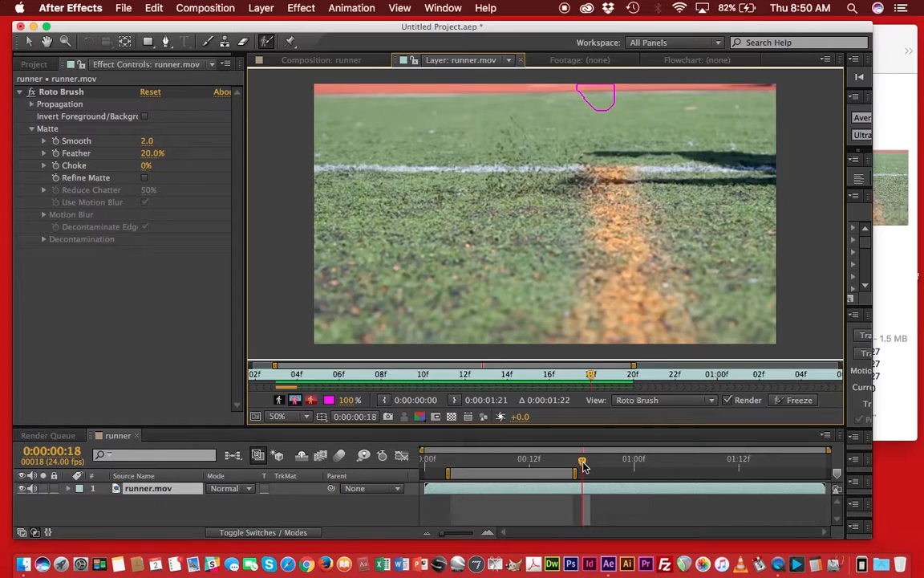
# Step: Play the clip from its beginning and scrub back through the frames to check the Roto Brush outline in motion
pyautogui.moveTo(585, 467); pyautogui.dragTo(409, 448)
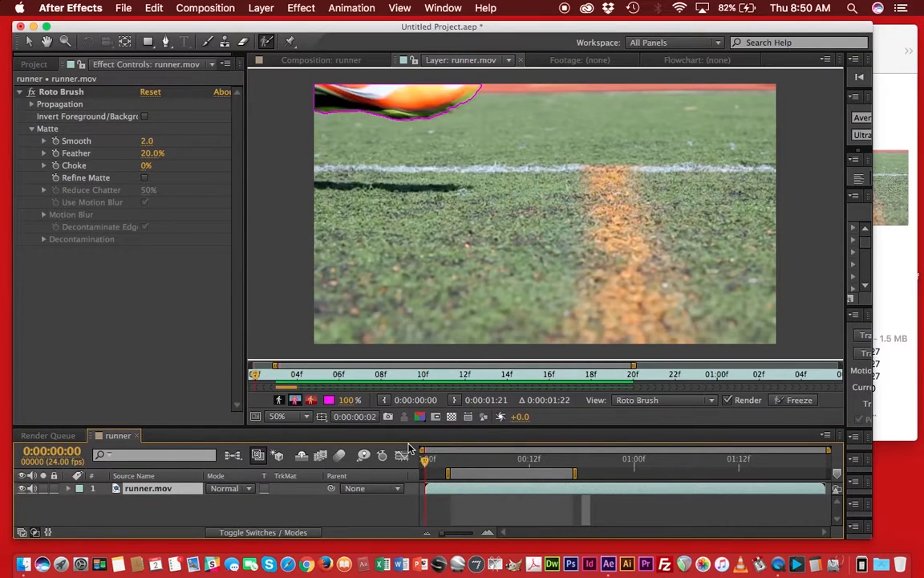
pyautogui.press('pagedown')
pyautogui.press('space')
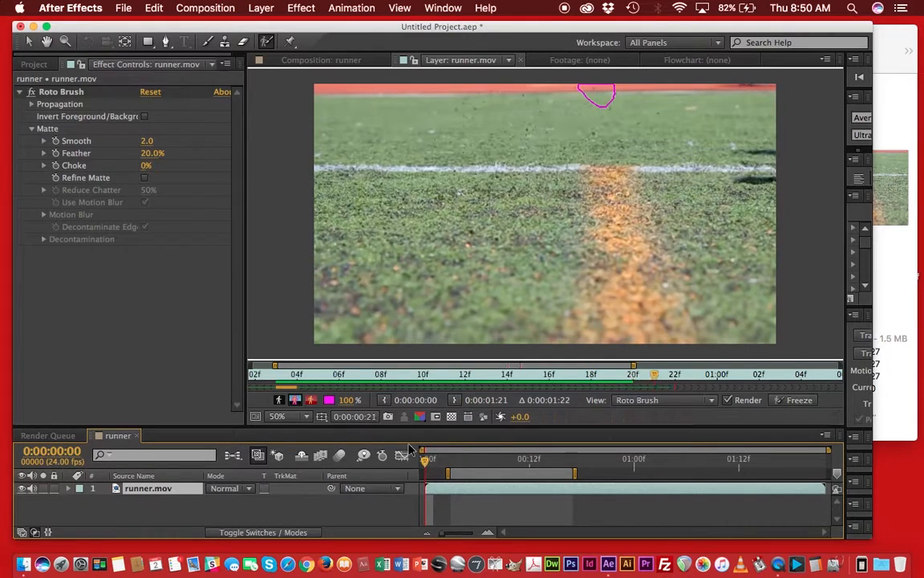
pyautogui.press('space')
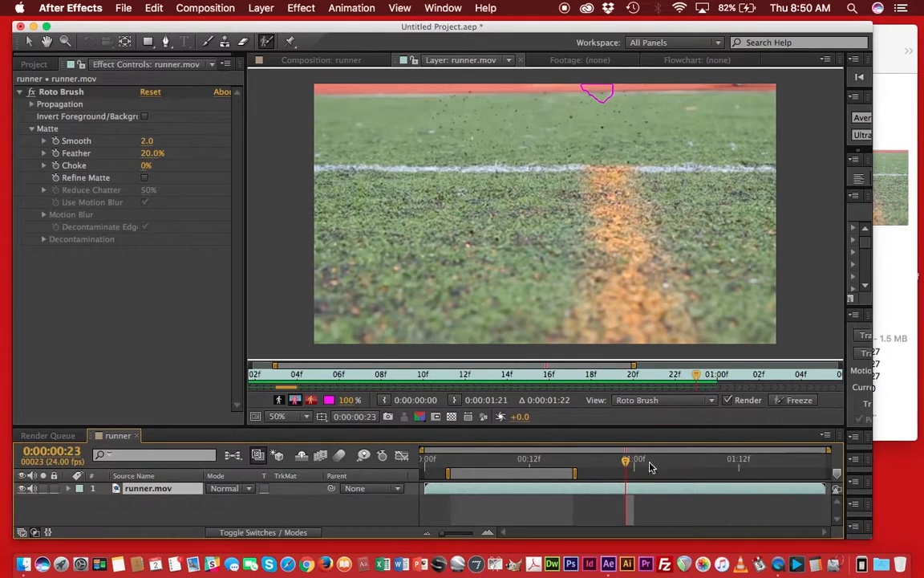
pyautogui.click(642, 376)
pyautogui.moveTo(642, 375); pyautogui.dragTo(278, 370)
pyautogui.press('space')
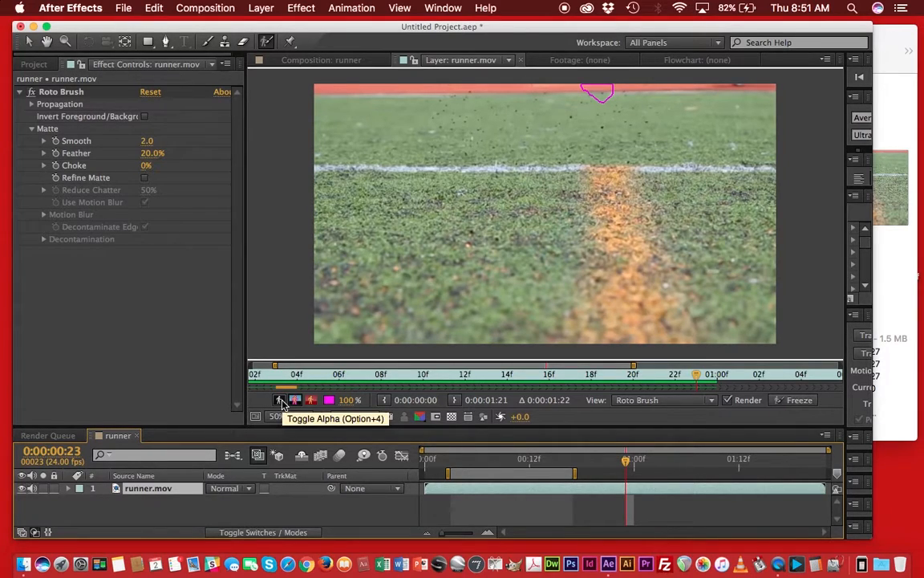
# Step: Go to frame 8 and compare the Roto Brush result in the alpha, alpha boundary and alpha overlay views
pyautogui.moveTo(626, 465); pyautogui.dragTo(496, 464)
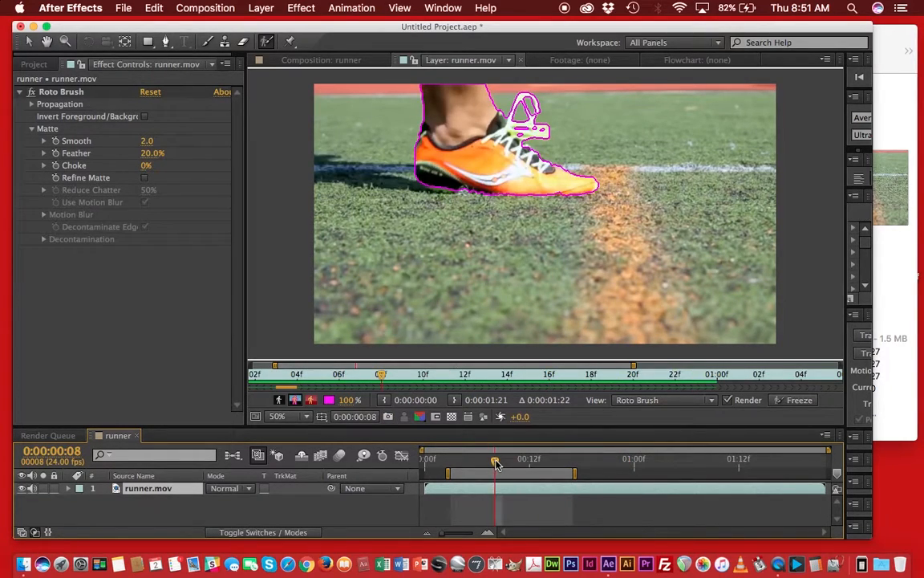
pyautogui.click(279, 401)
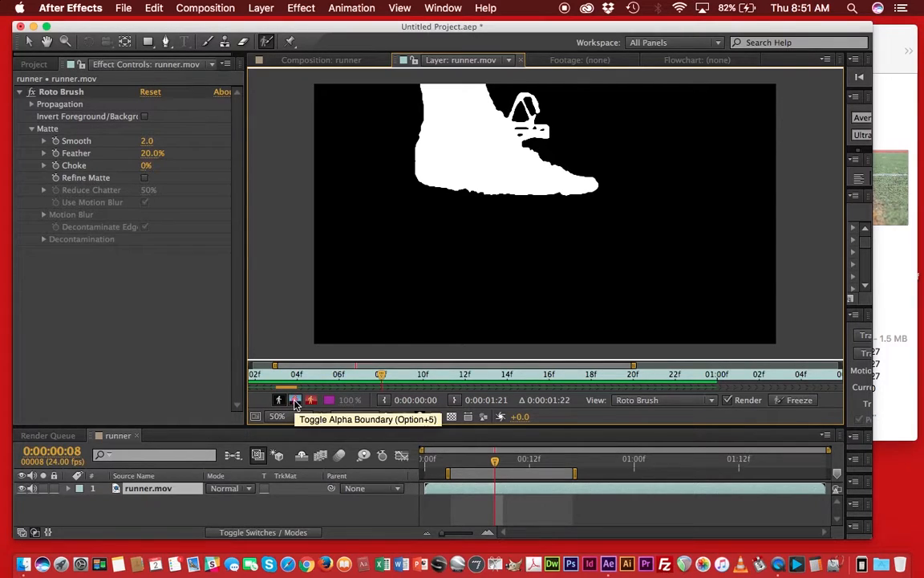
pyautogui.click(295, 401)
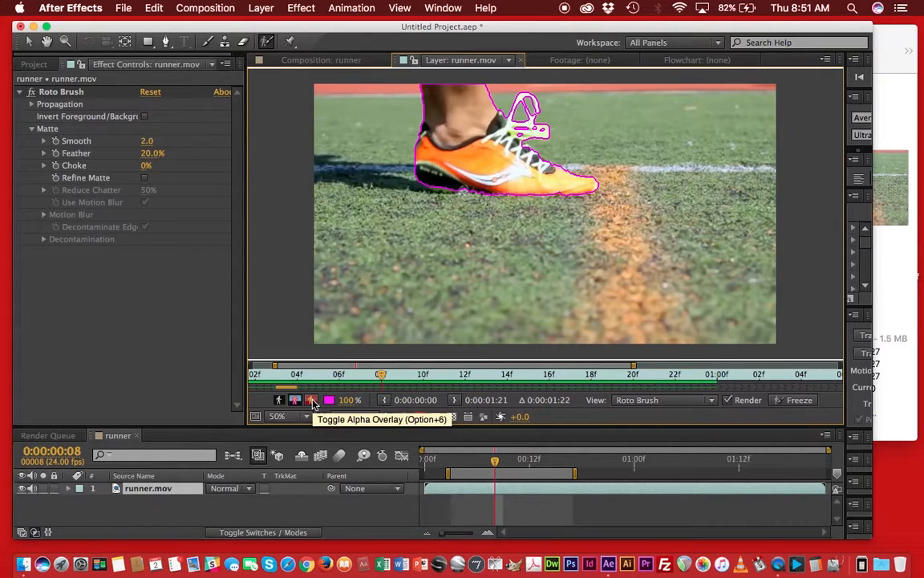
pyautogui.click(312, 400)
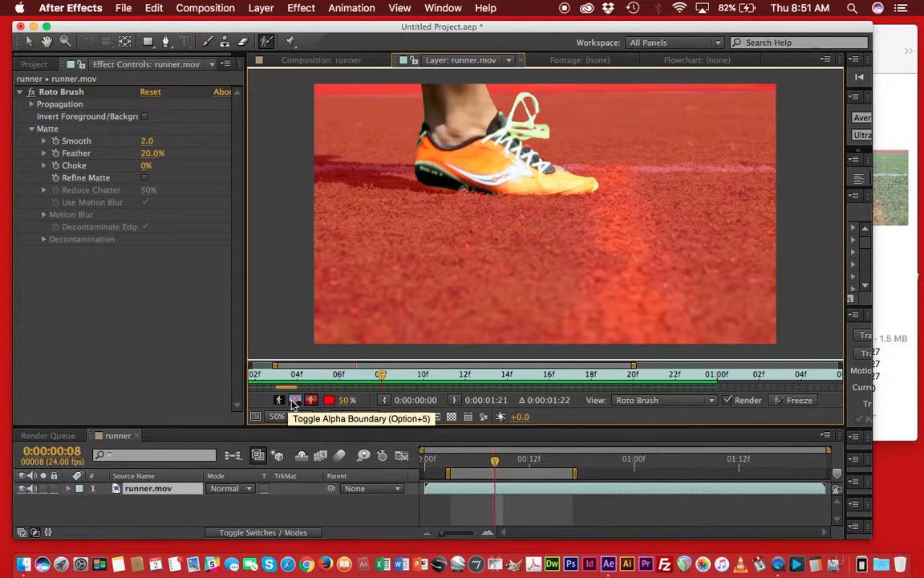
pyautogui.click(281, 400)
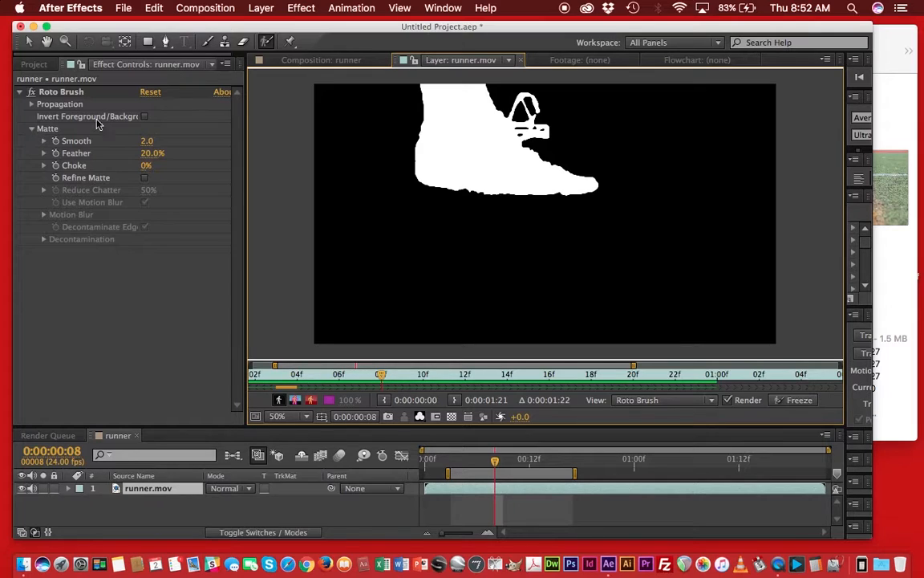
# Step: Set the Roto Brush matte's Smooth to 3.5, expand its Motion Blur settings and enable Refine Matte
pyautogui.rightClick(76, 92)
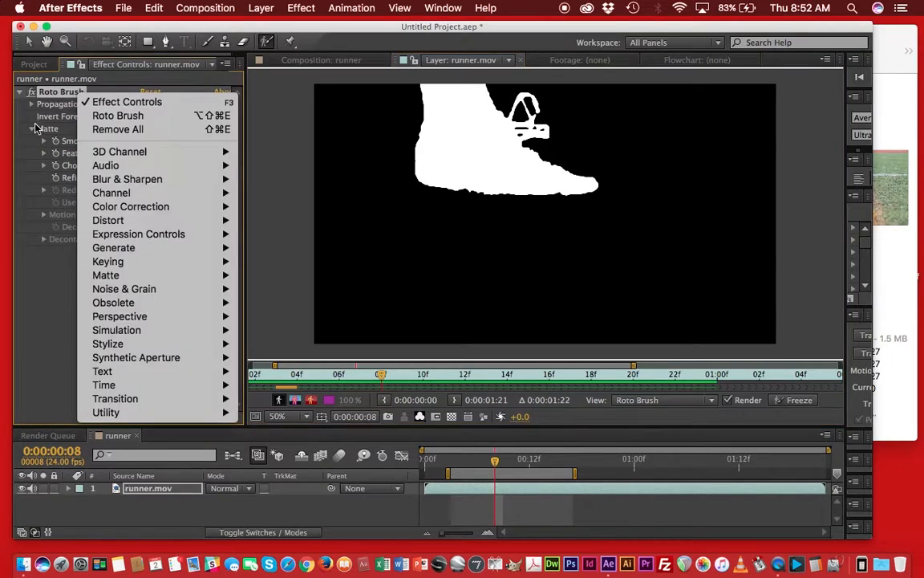
pyautogui.click(69, 96)
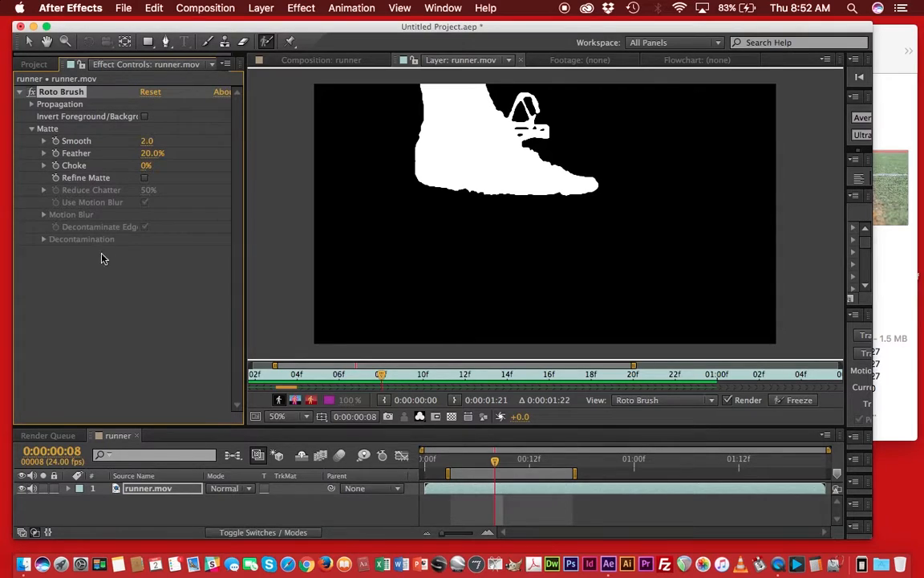
pyautogui.click(43, 215)
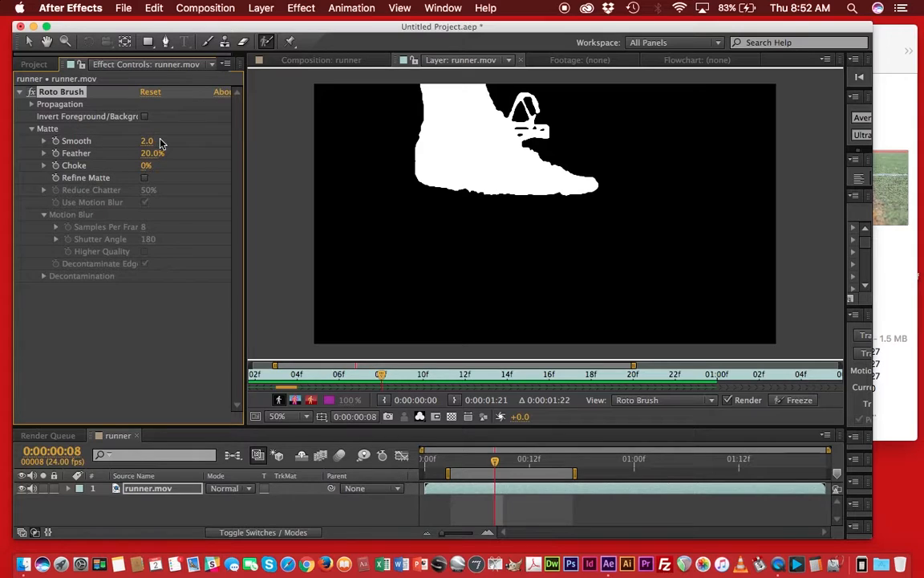
pyautogui.moveTo(146, 140); pyautogui.dragTo(156, 141)
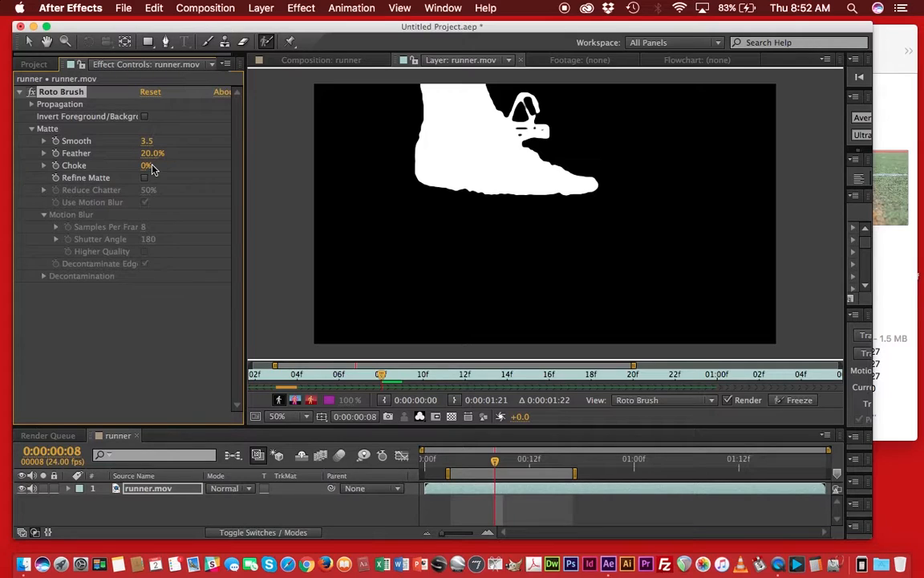
pyautogui.click(145, 178)
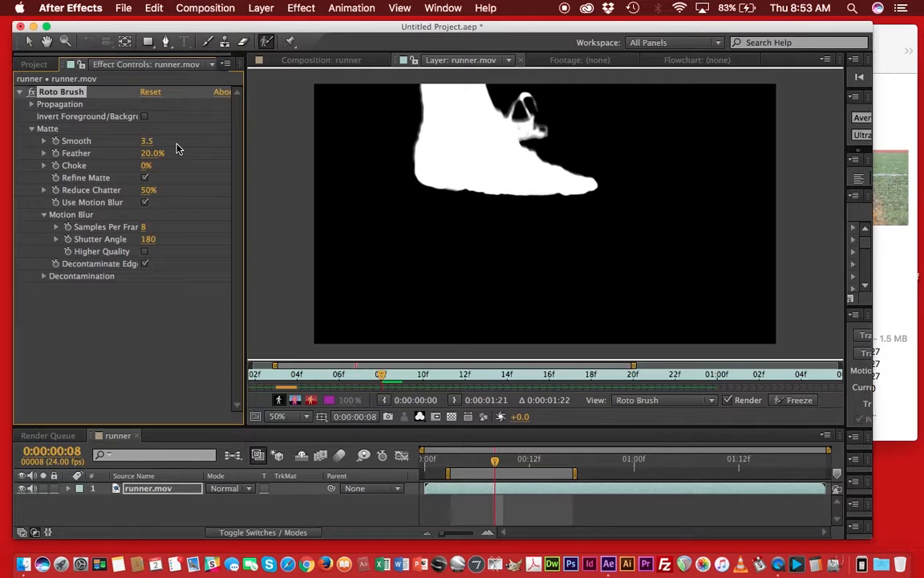
# Step: Return to the alpha boundary view, and freeze and unfreeze the Roto Brush propagation
pyautogui.click(295, 401)
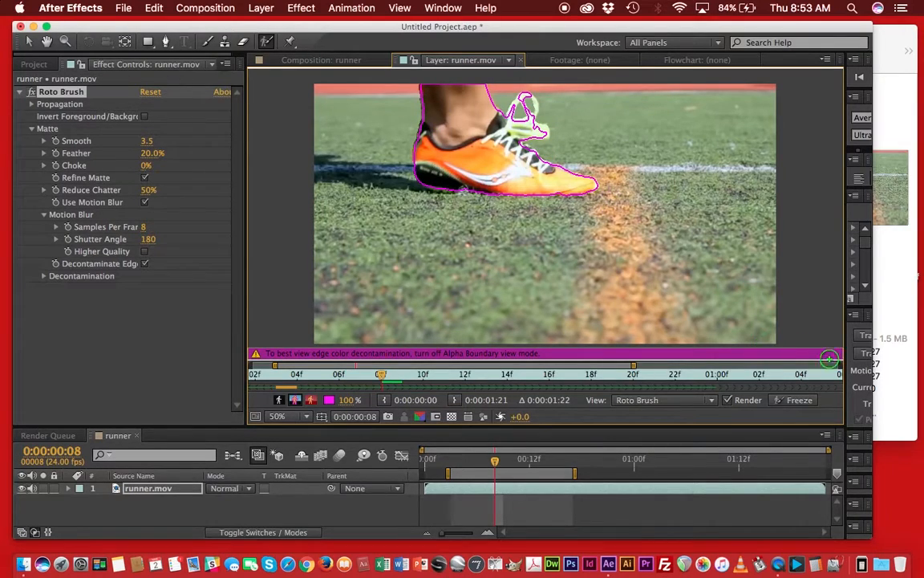
pyautogui.click(798, 401)
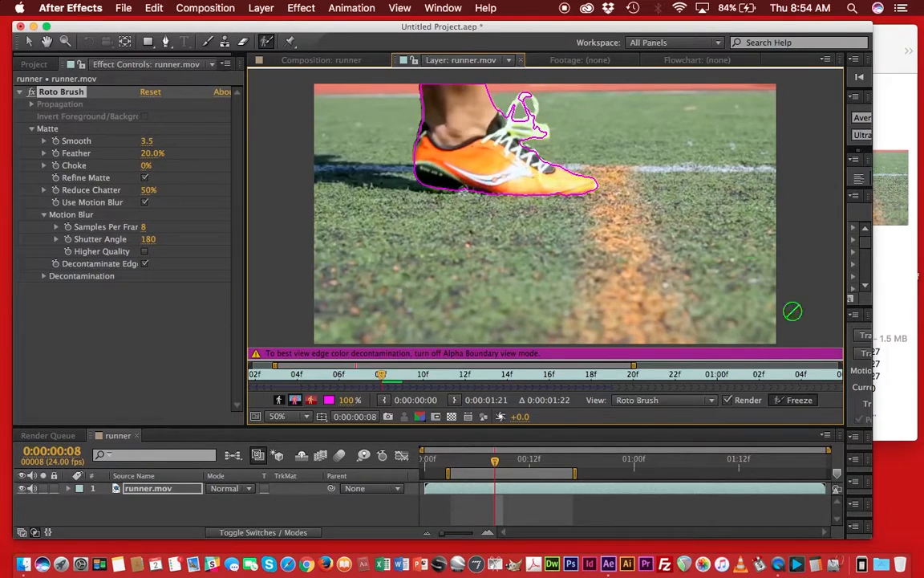
pyautogui.click(806, 404)
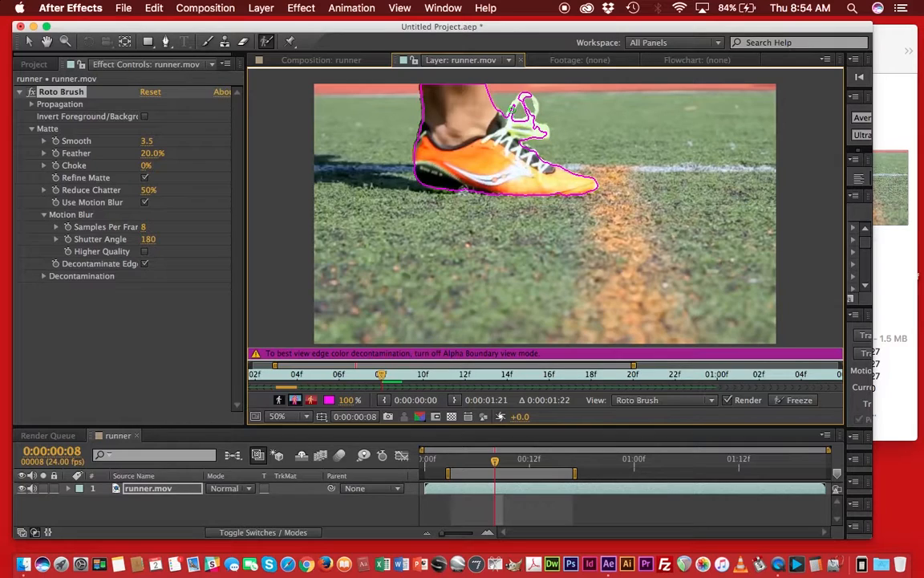
# Step: On frame 8, refine the Roto Brush outline around the shoelace loops, including the laces and excluding the grass between them
pyautogui.moveTo(515, 105)
pyautogui.mouseDown()
pyautogui.moveTo(525, 93)
pyautogui.moveTo(527, 108)
pyautogui.mouseUp()
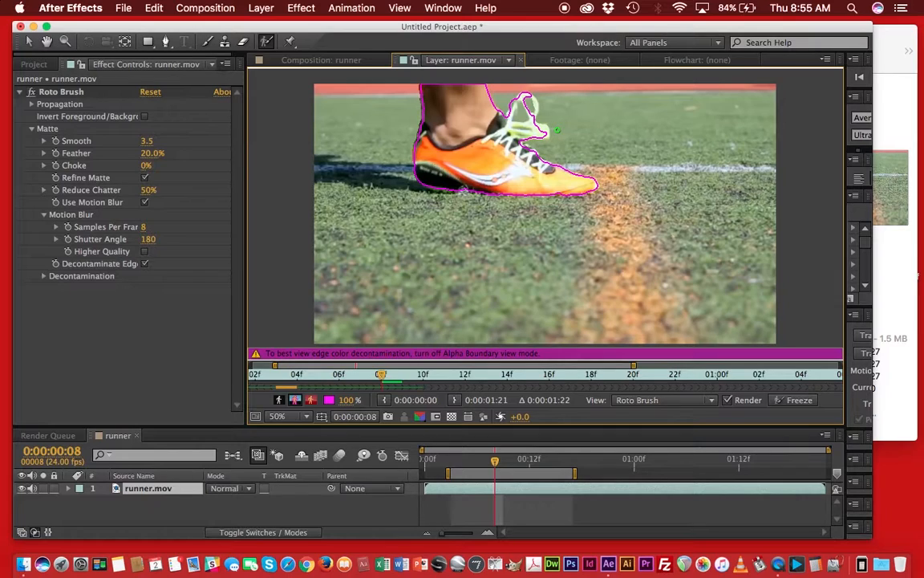
pyautogui.moveTo(535, 100); pyautogui.dragTo(537, 114)
pyautogui.moveTo(536, 101); pyautogui.dragTo(534, 111)
pyautogui.moveTo(548, 170); pyautogui.dragTo(584, 183)
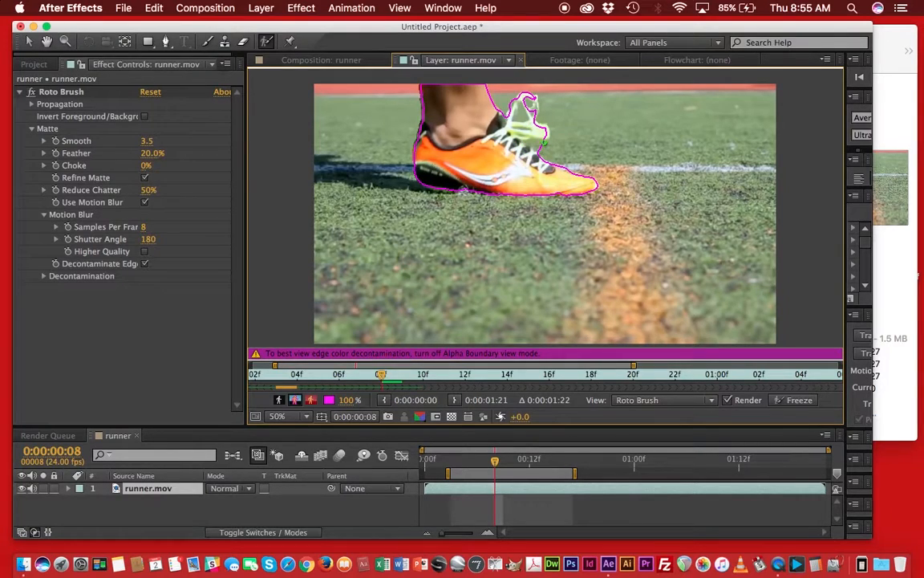
pyautogui.moveTo(538, 143); pyautogui.dragTo(532, 141)
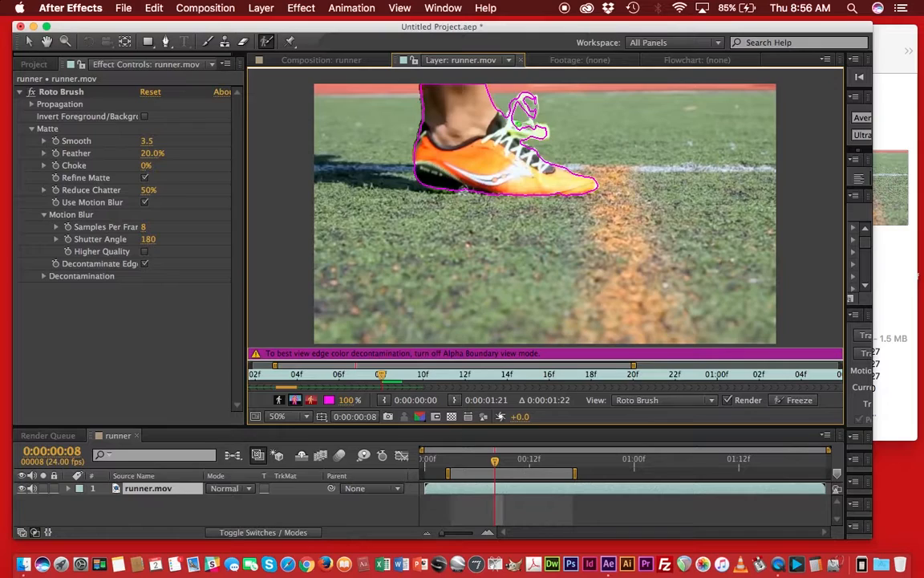
pyautogui.moveTo(516, 124); pyautogui.dragTo(530, 125)
# Step: Turn off the alpha boundary view to show the cut-out shoe, and play the clip from frame 0 to check it
pyautogui.click(296, 401)
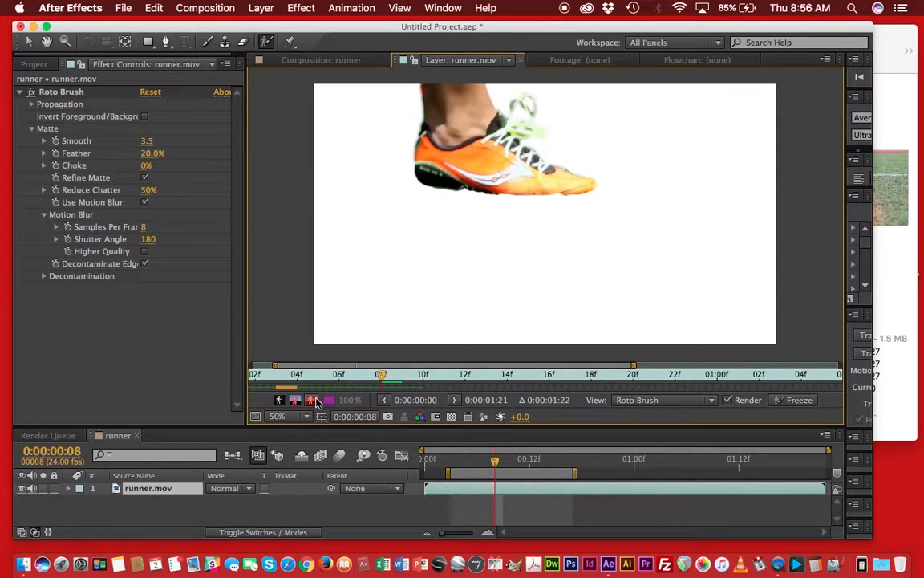
pyautogui.click(296, 400)
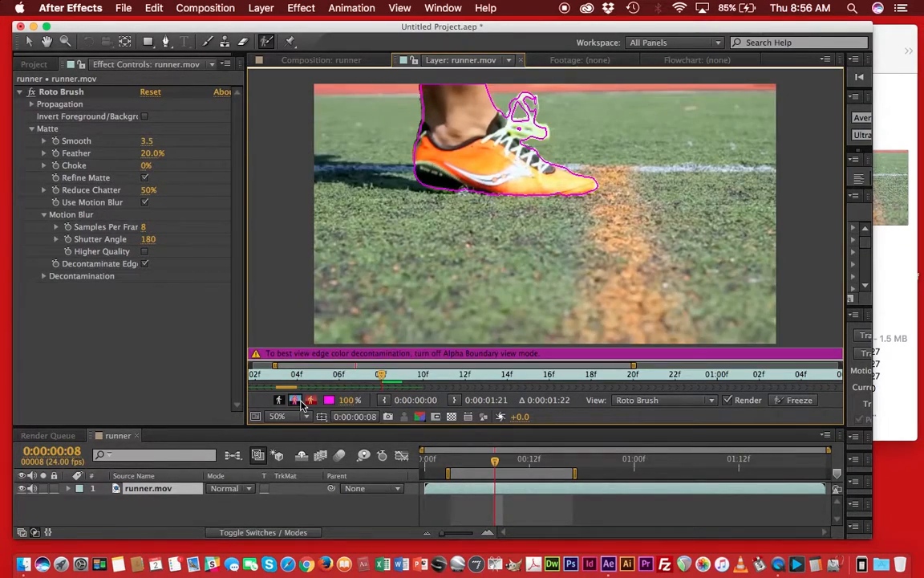
pyautogui.click(298, 401)
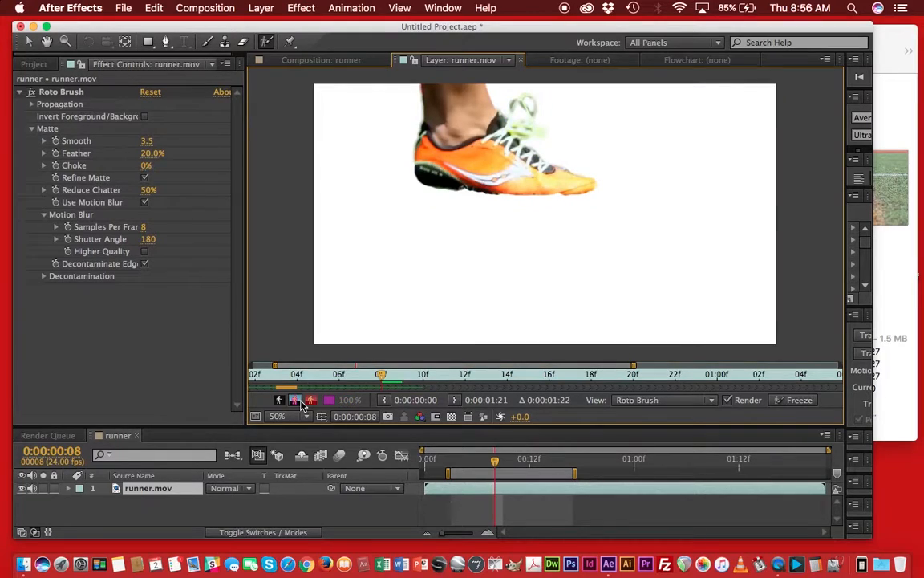
pyautogui.moveTo(497, 464); pyautogui.dragTo(428, 461)
pyautogui.press('space')
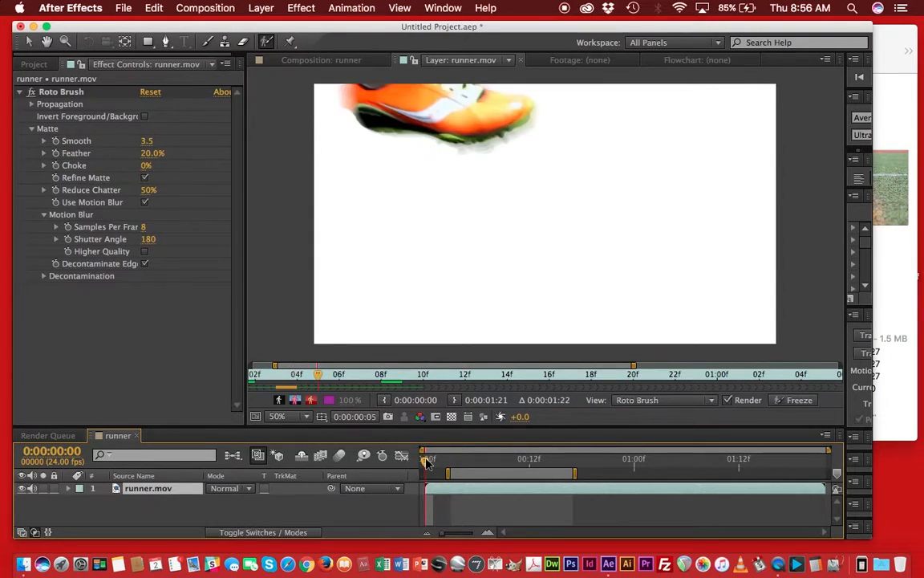